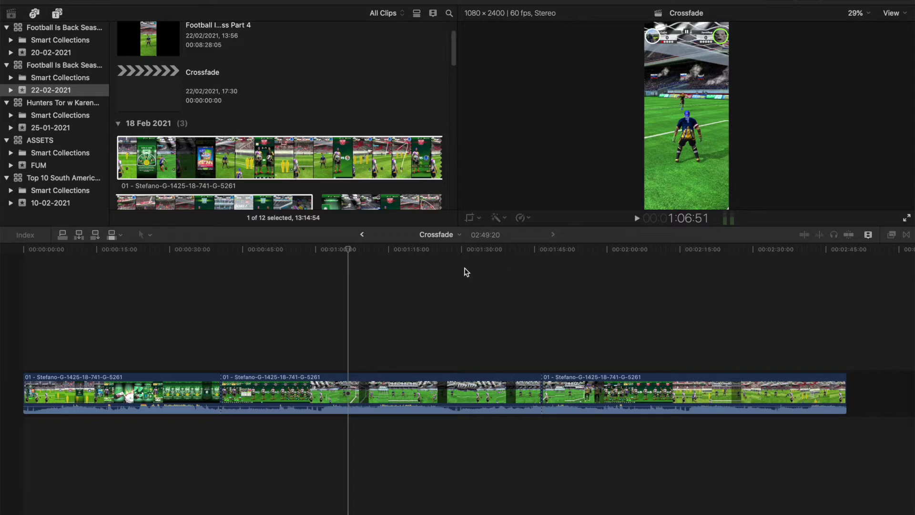
left_click(238, 393)
left_click(435, 391)
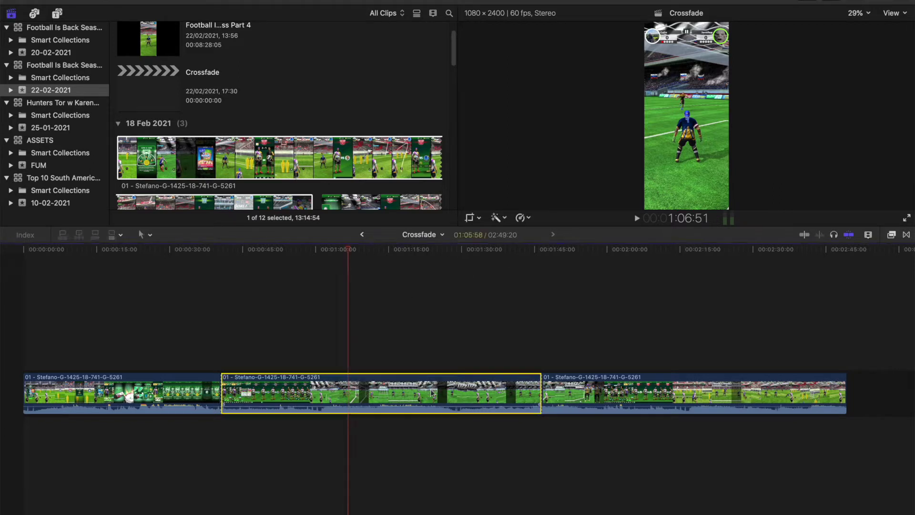
left_click(612, 395)
left_click(161, 390)
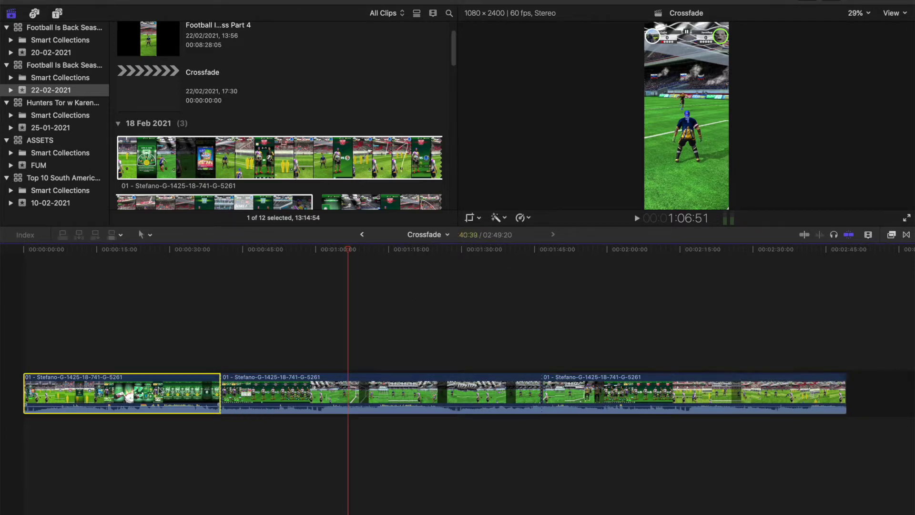
left_click(301, 403)
left_click(680, 395)
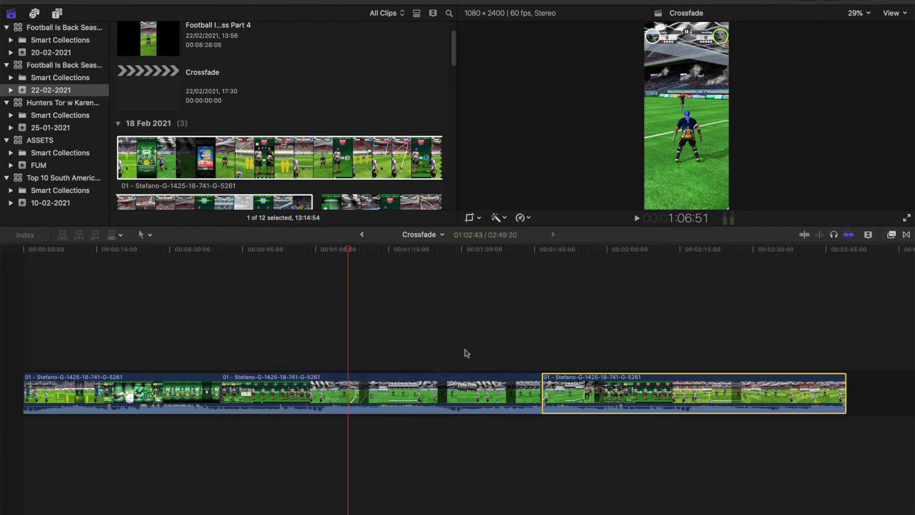
left_click(210, 344)
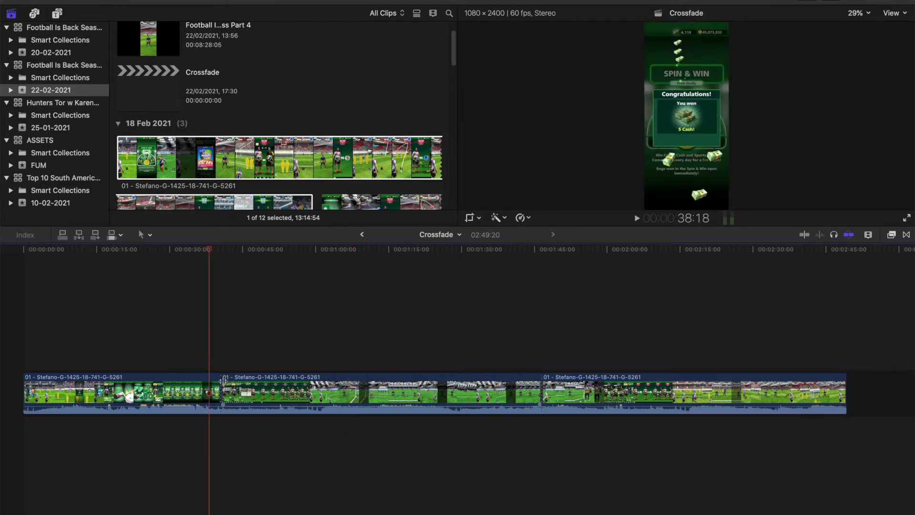
Apply an audio crossfade at the cut between the first and second clips, selecting both sides of the edit with the Trim tool.
left_click(224, 406)
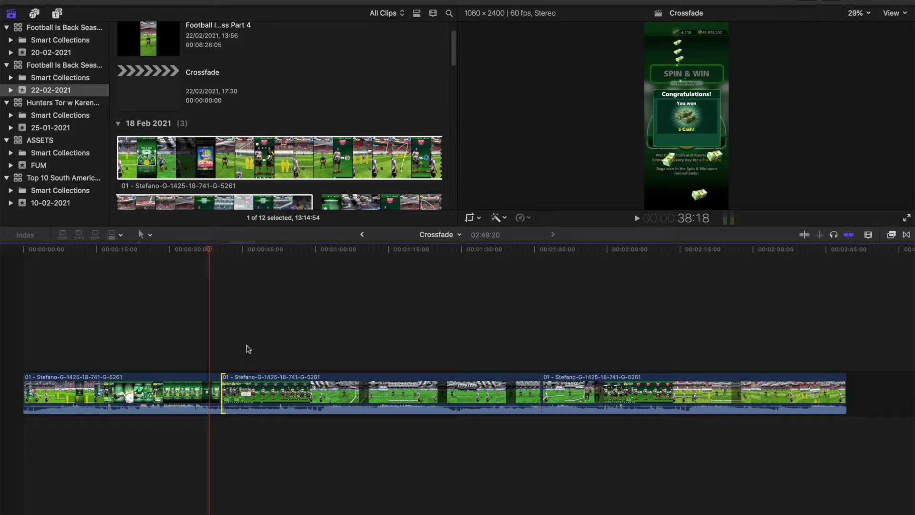
key("super+equal")
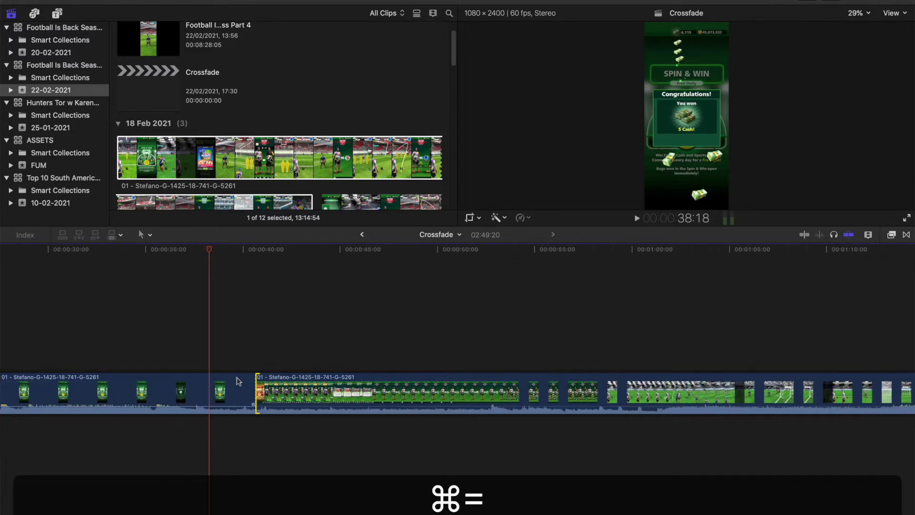
left_click(232, 384)
left_click(277, 389)
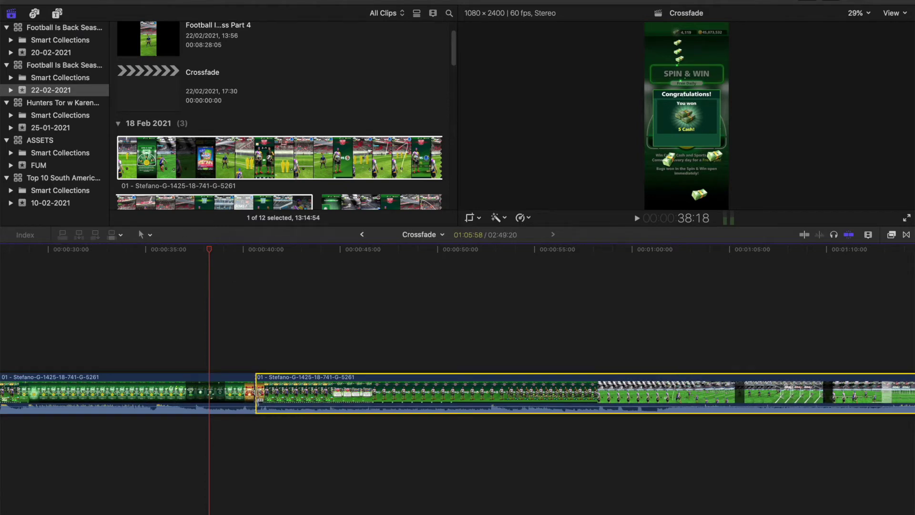
left_click(145, 235)
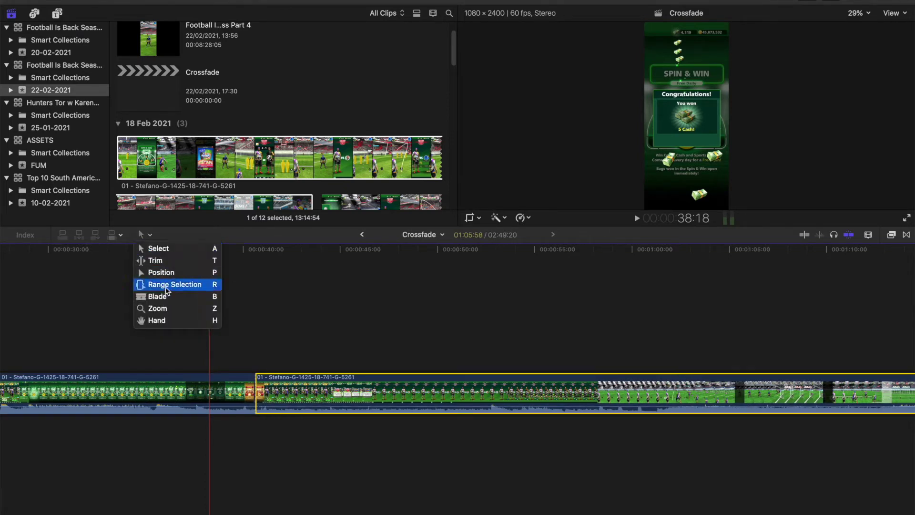
left_click(158, 260)
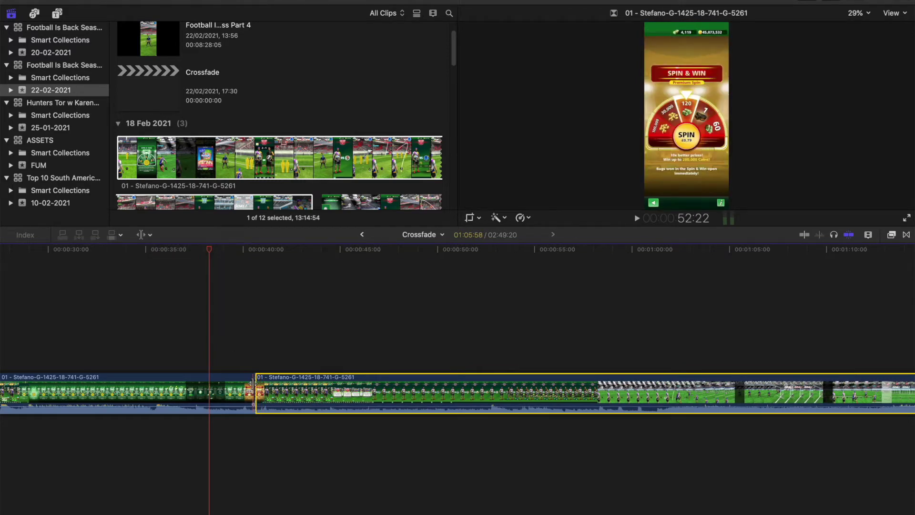
left_click(255, 391)
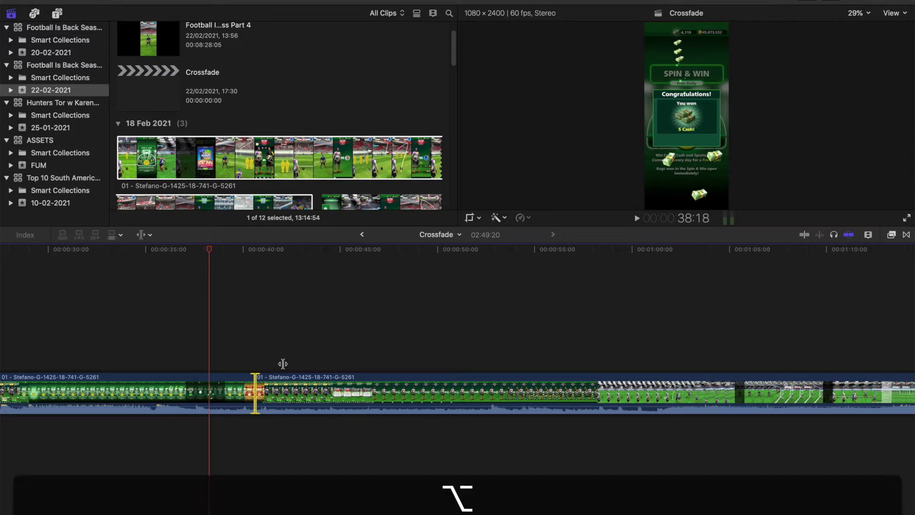
key("alt+t")
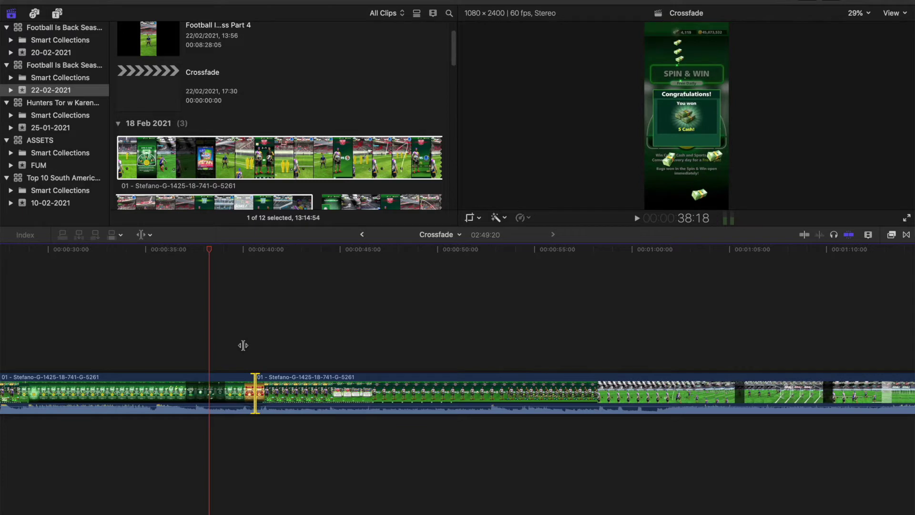
key("a")
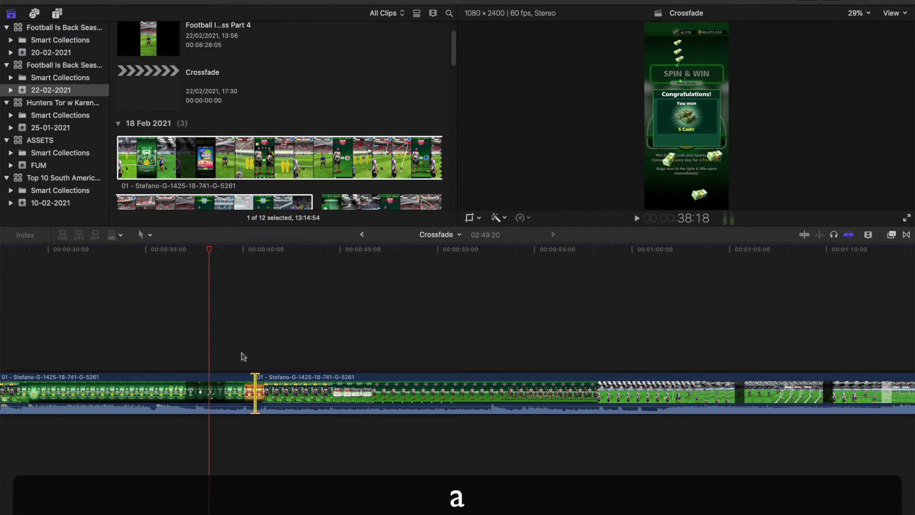
Examine the audio around the cut between the first and second clips up close.
left_click(242, 357)
key("super+equal")
key("super+equal")
key("super+equal")
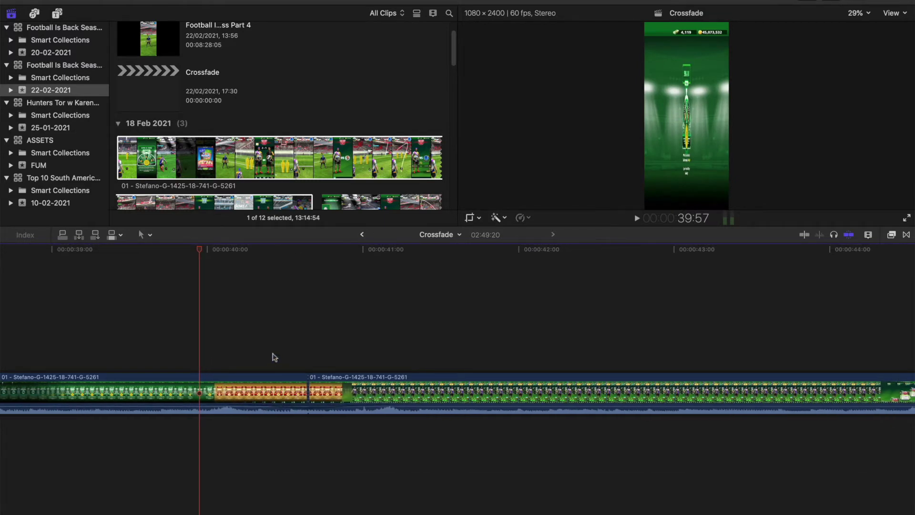
left_click(272, 361)
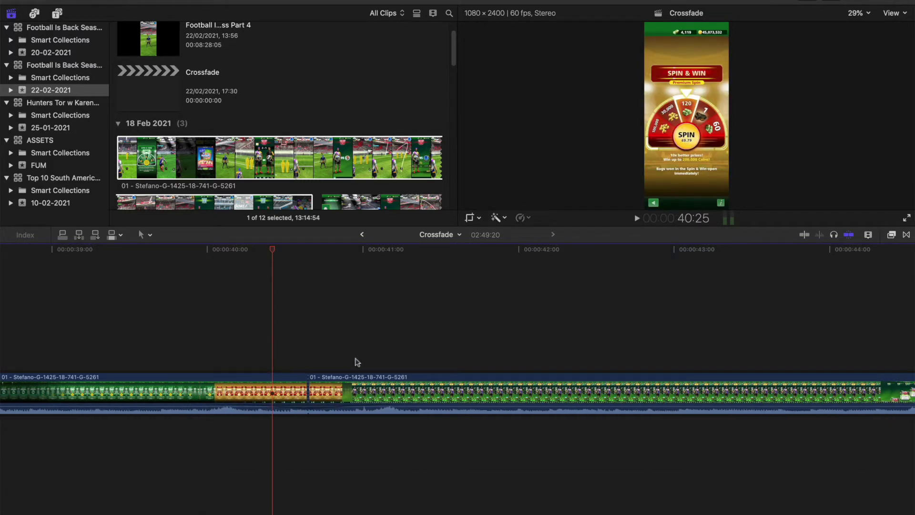
left_click(354, 361)
key("super+minus")
key("super+minus")
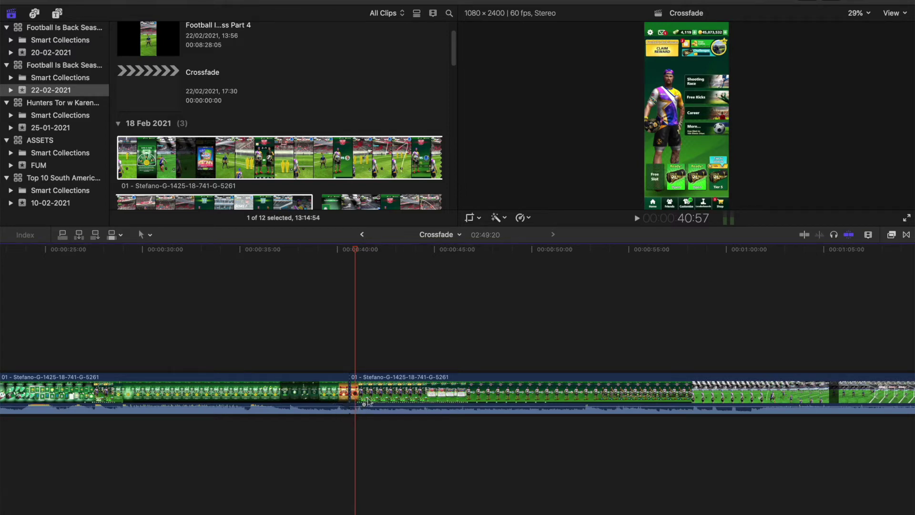
left_click(323, 387)
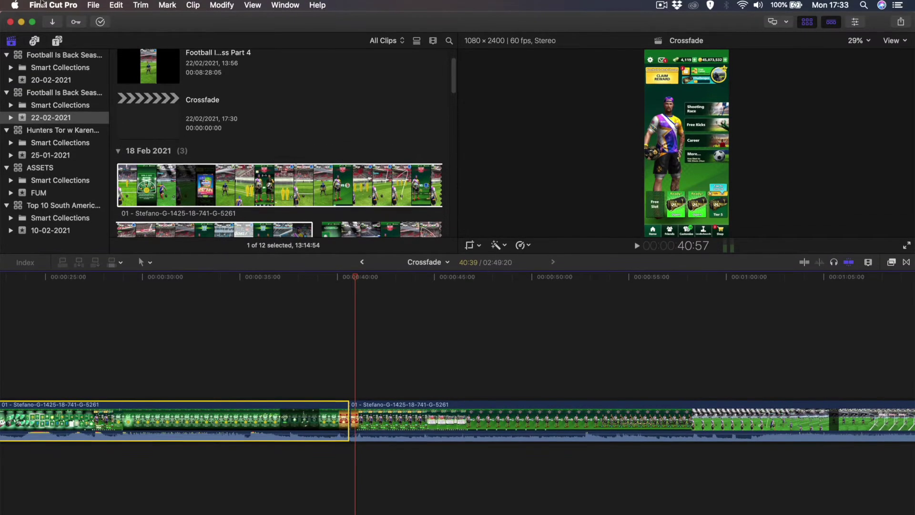
Set the default crossfade duration to 0.50 seconds in the Editing preferences.
left_click(56, 2)
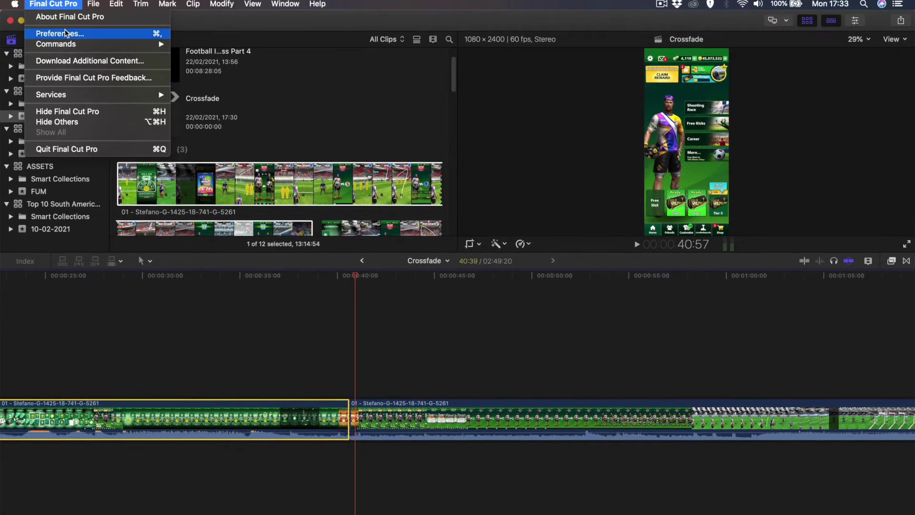
left_click(59, 34)
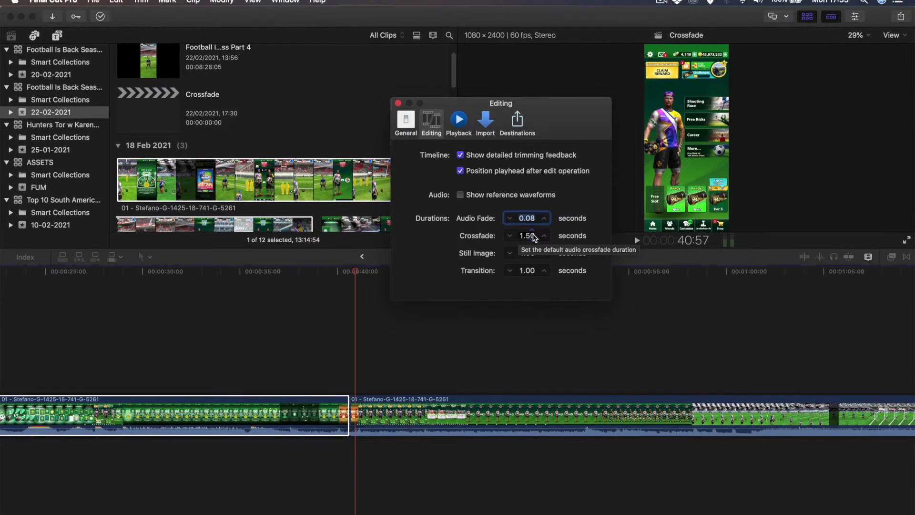
left_click(531, 235)
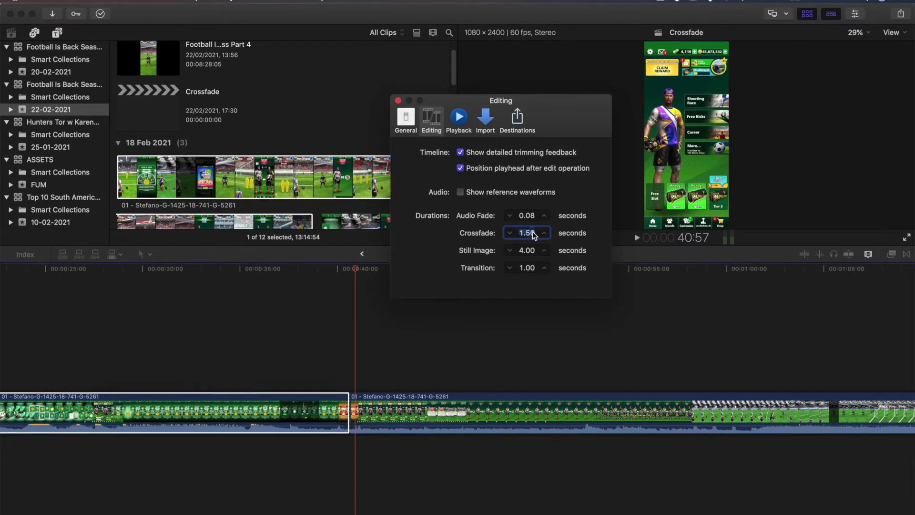
double_click(532, 232)
type("0.10")
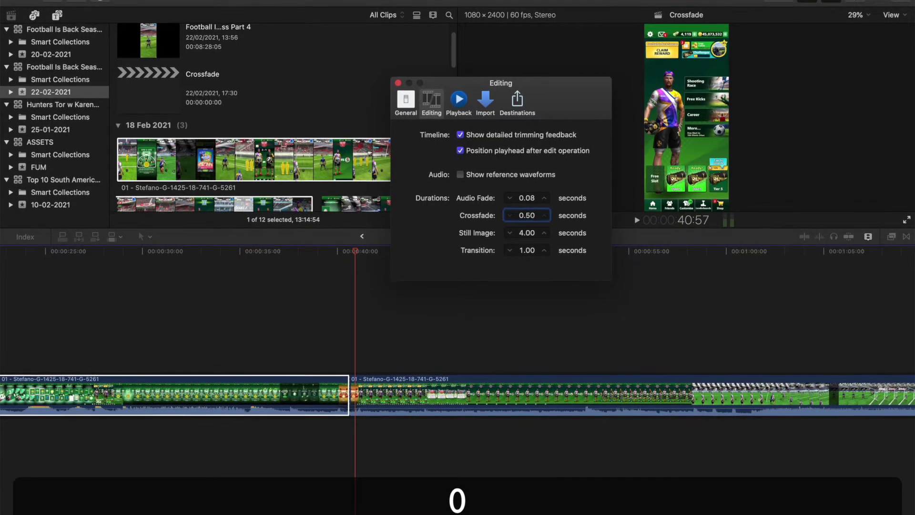
left_click(398, 82)
Apply an audio crossfade at the cut between the second and third clips, selecting both sides of the edit with the Trim tool.
left_click(505, 397)
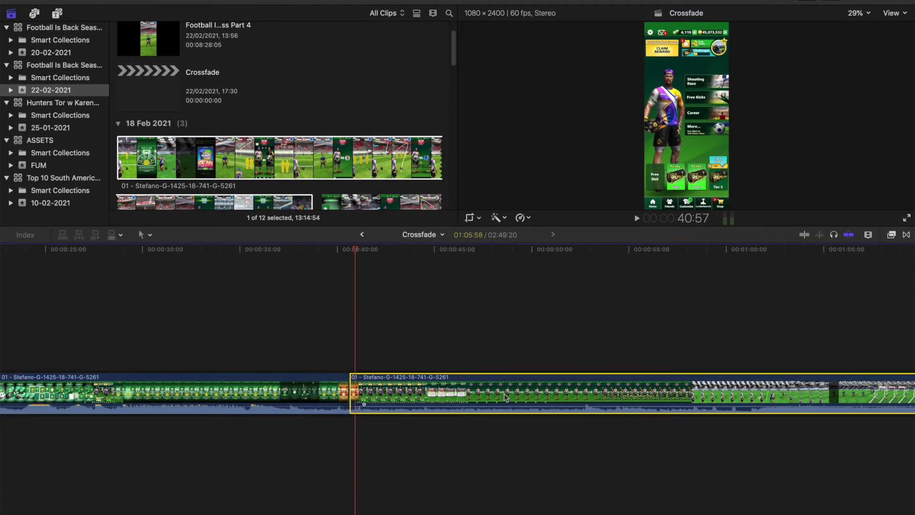
scroll(507, 356, "right", 10)
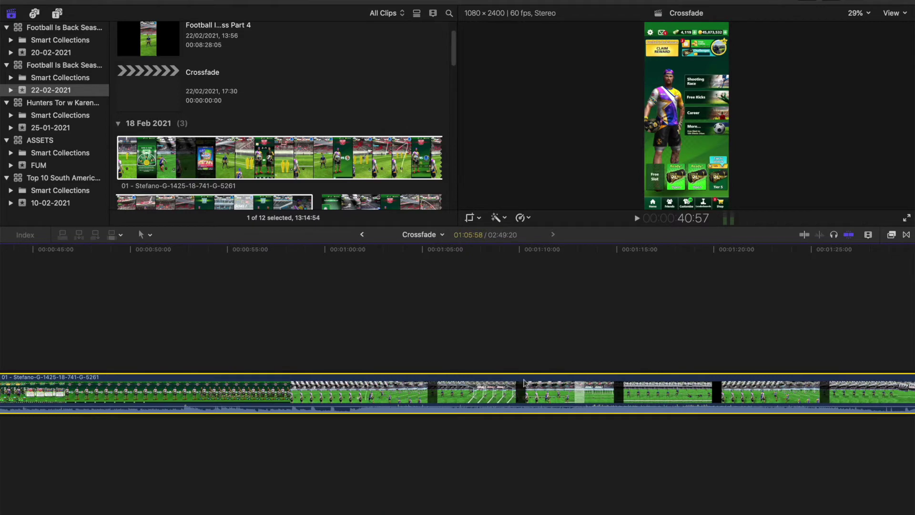
key("shift+z")
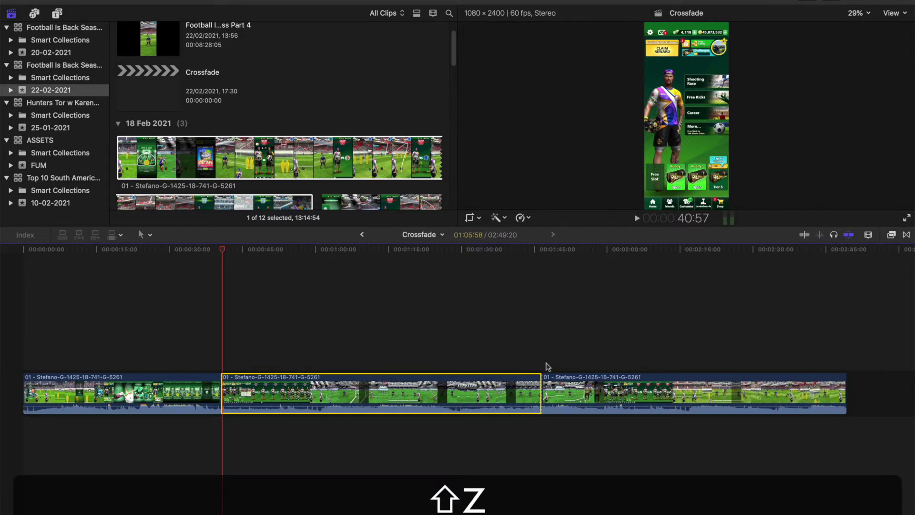
left_click(551, 386)
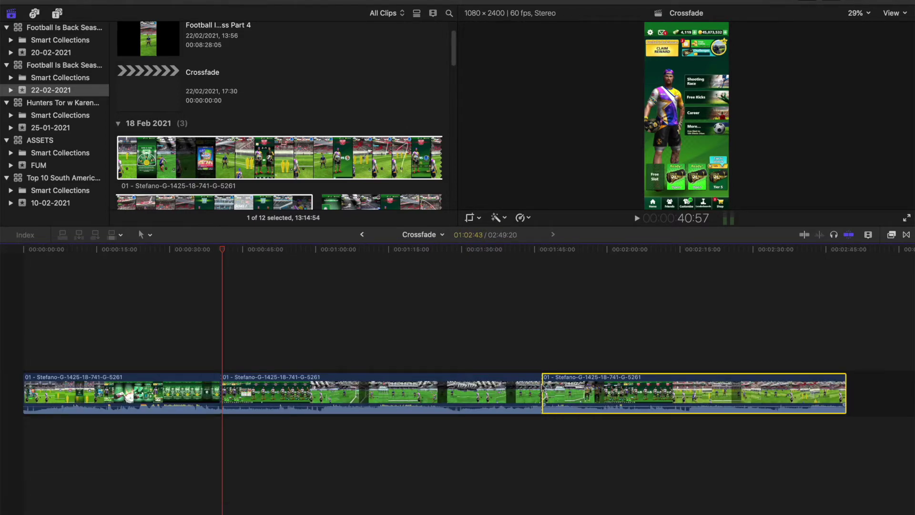
left_click(145, 234)
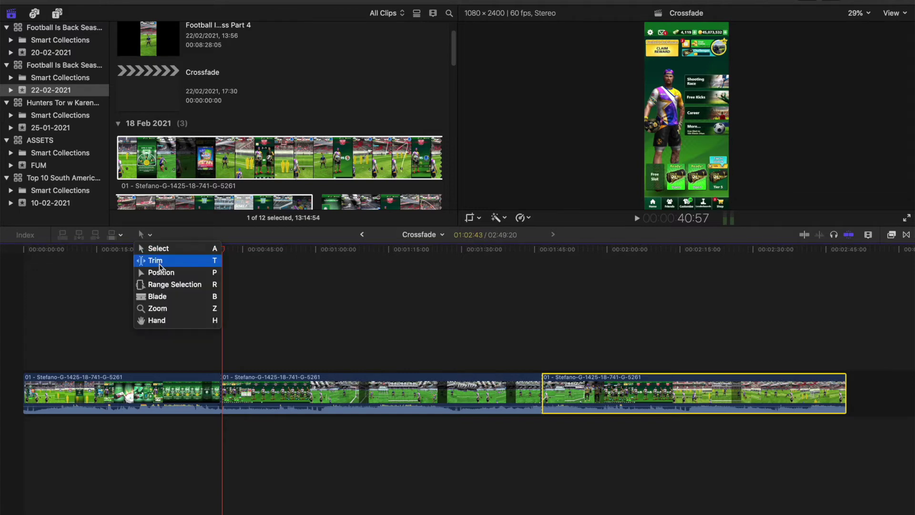
left_click(159, 263)
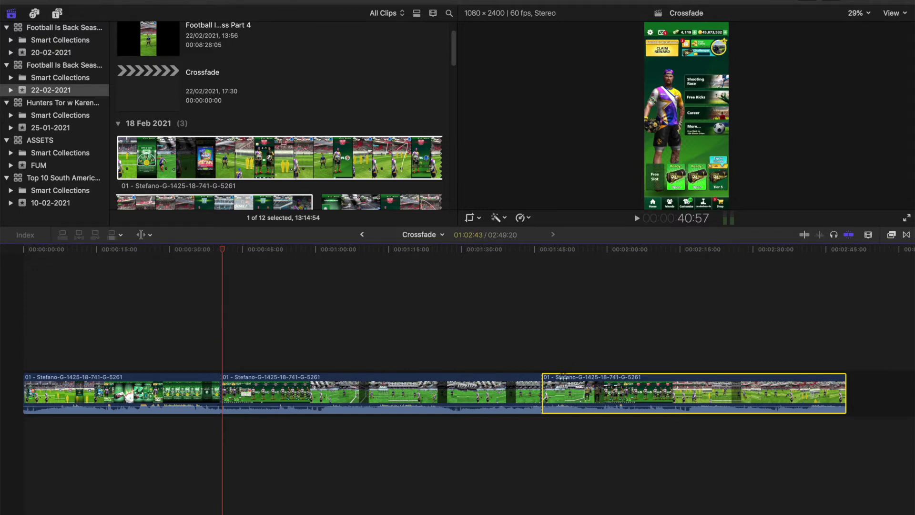
left_click(542, 393)
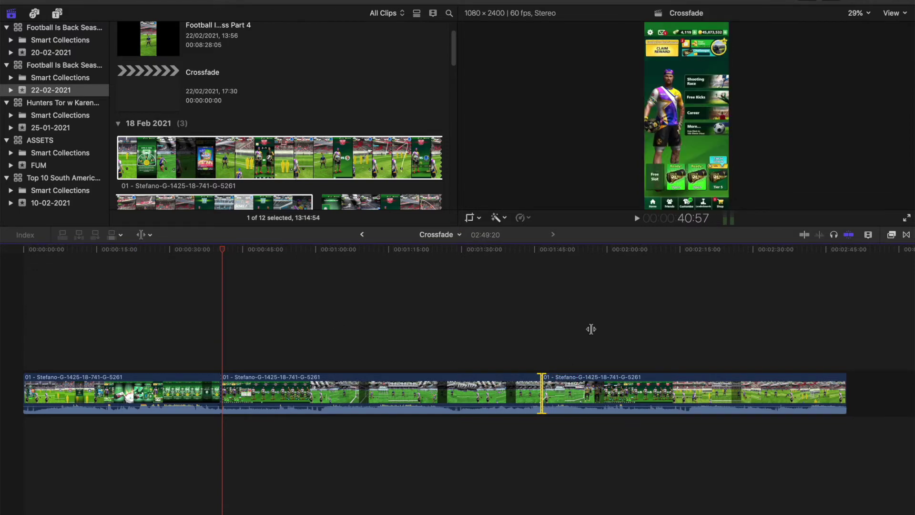
key("alt+t")
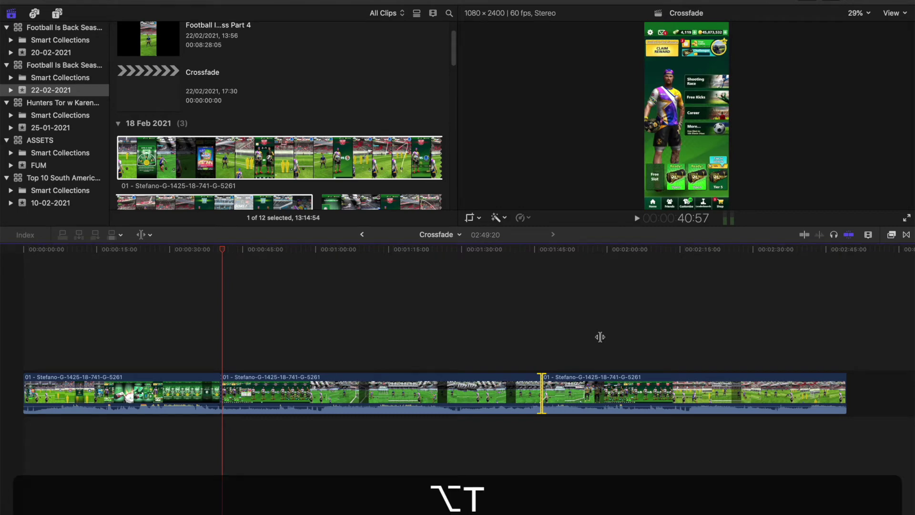
Undo the crossfades applied at the two cuts and return to the Select tool.
key("super+z")
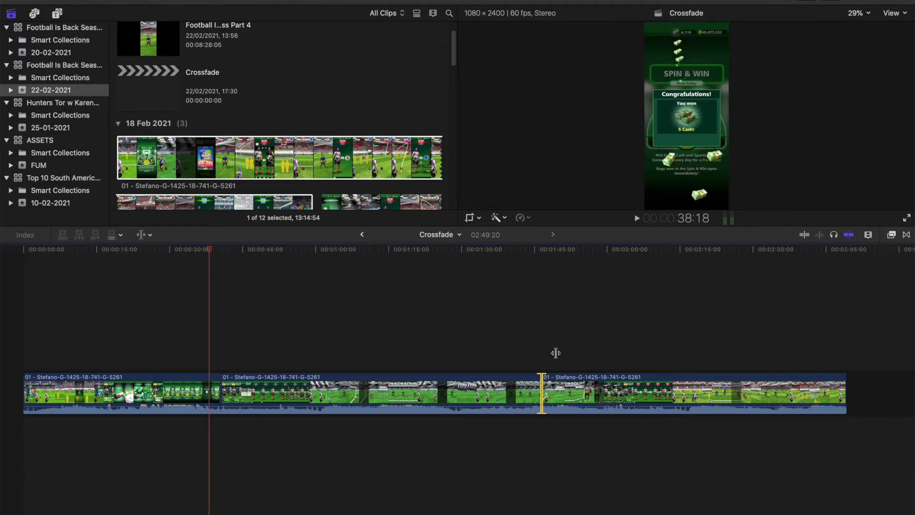
key("a")
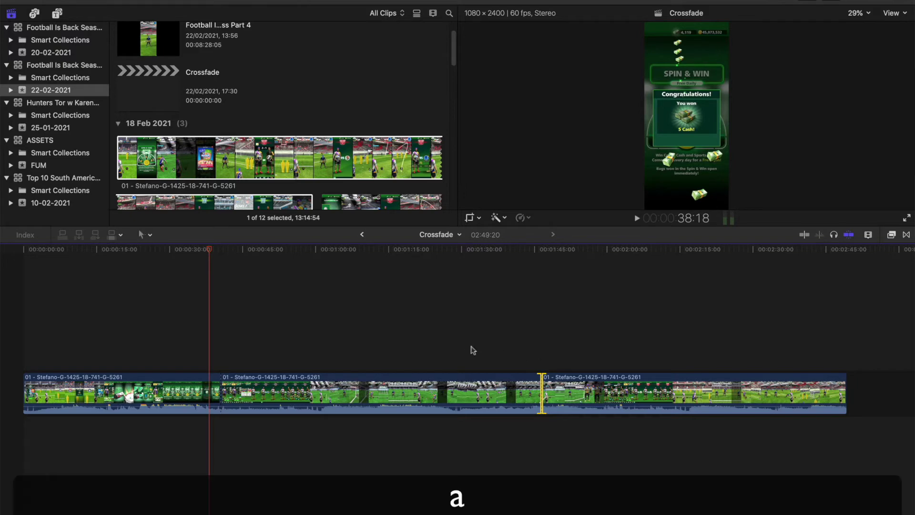
left_click(468, 339)
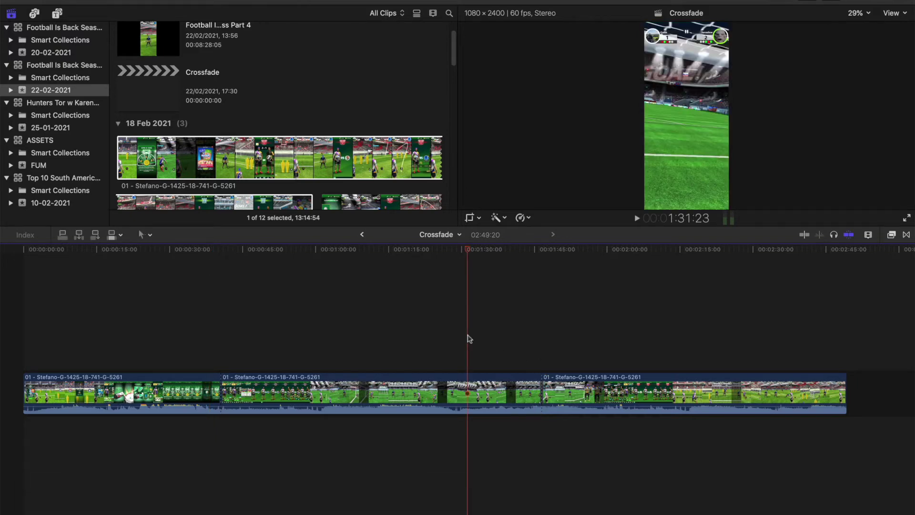
left_click(110, 349)
left_click(118, 387)
left_click(287, 391)
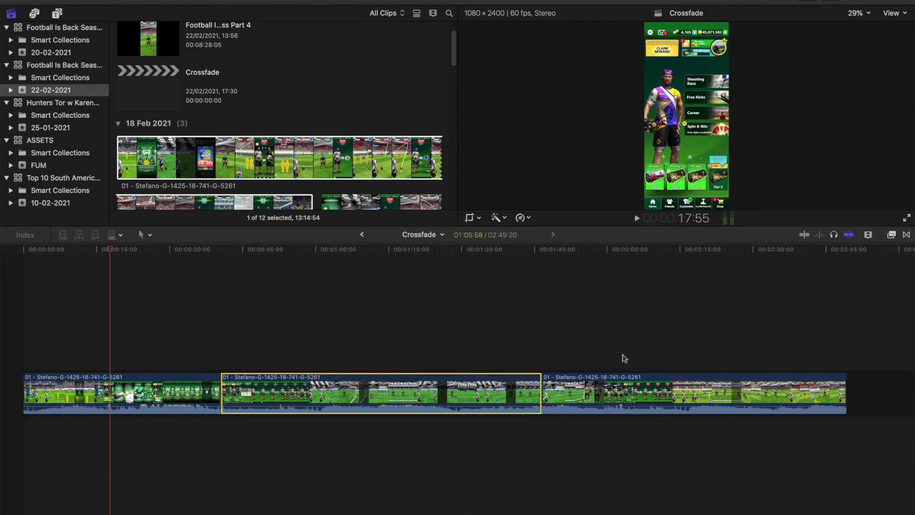
left_click(620, 399)
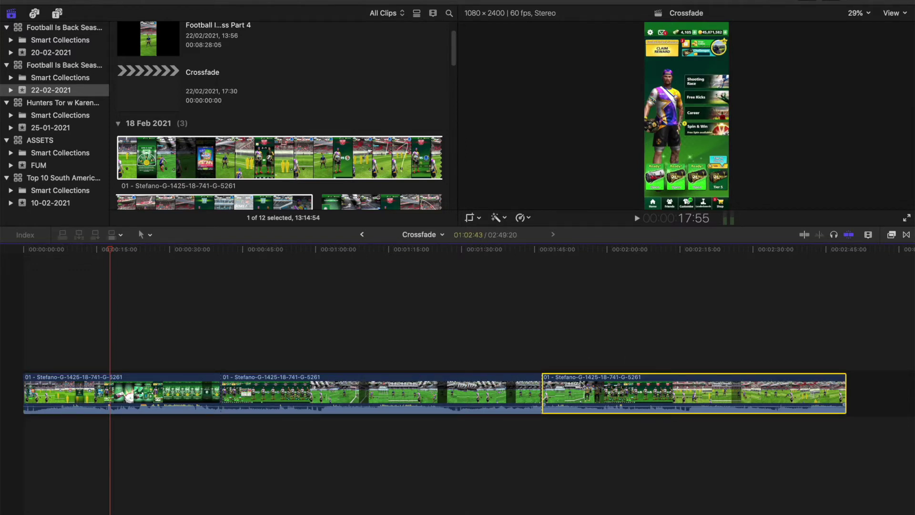
left_click(790, 359)
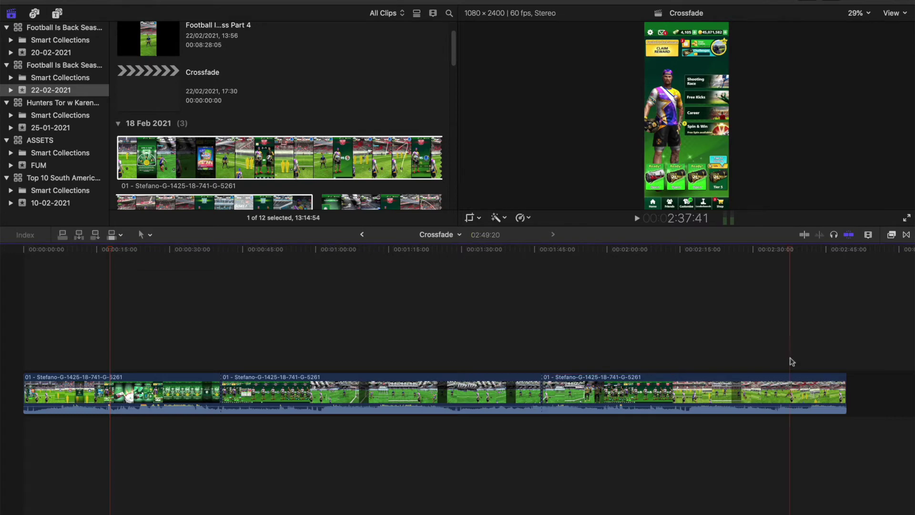
left_click(112, 358)
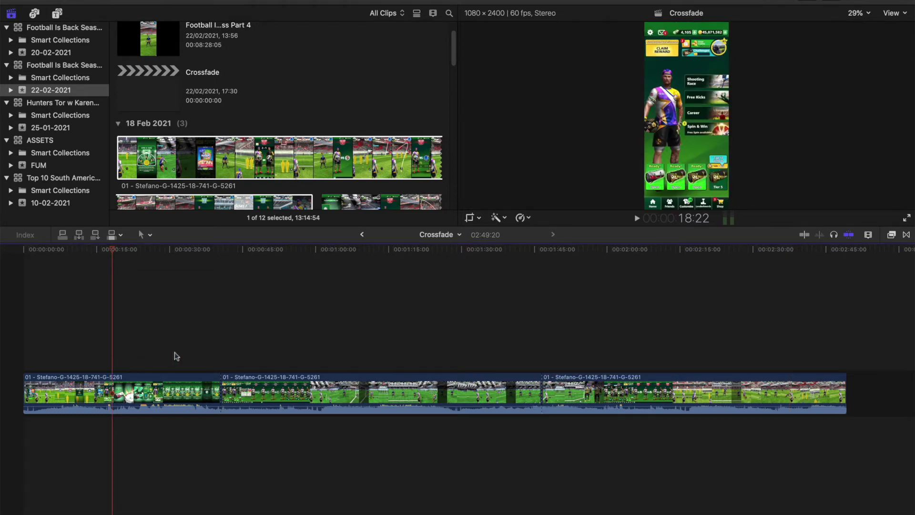
Select all three clips in the timeline and apply audio crossfades to all of them at once.
left_click(229, 381)
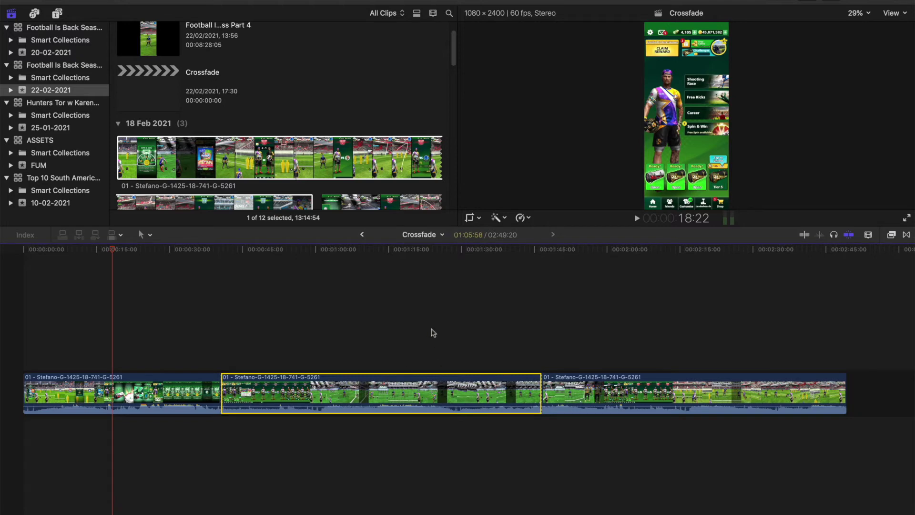
left_click(147, 234)
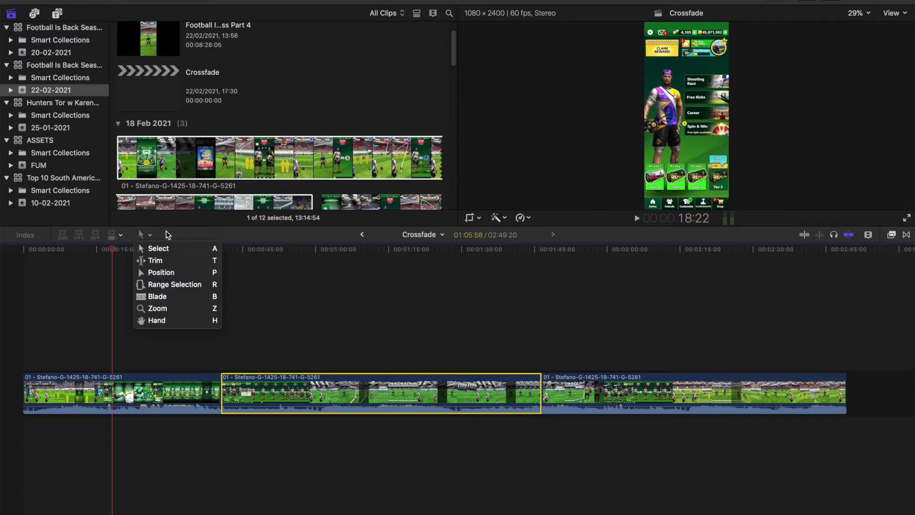
left_click(168, 235)
left_click(552, 357)
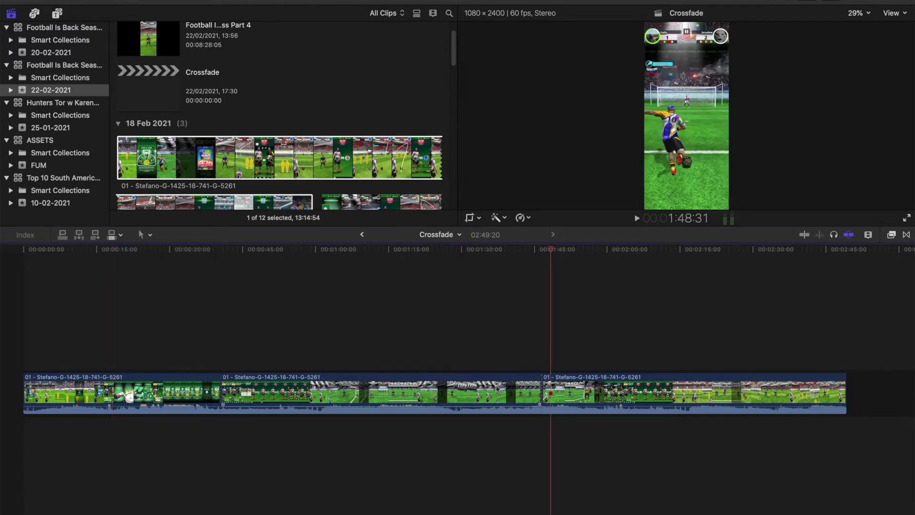
key("super+a")
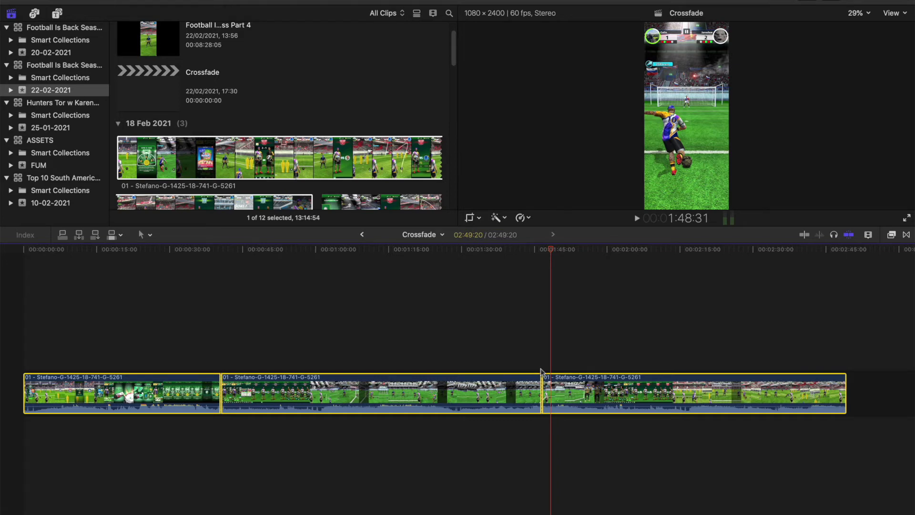
key("alt+t")
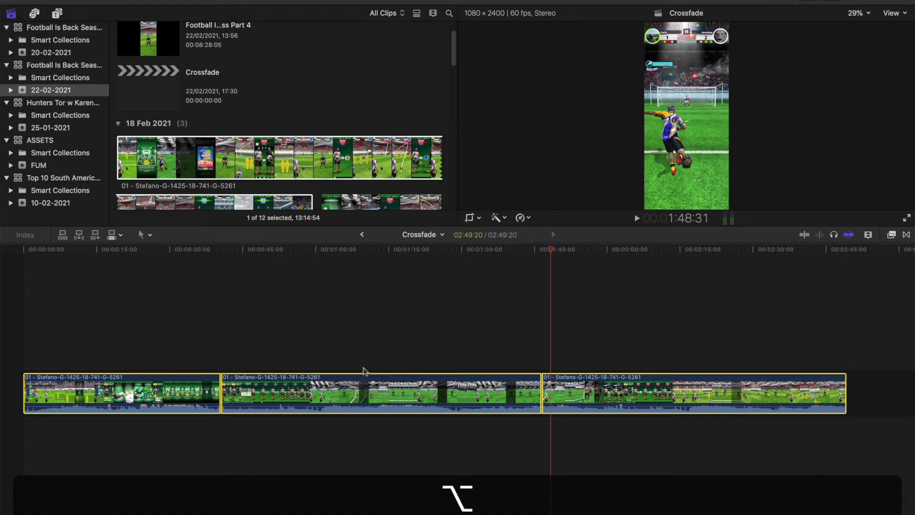
Examine the crossfade at the cut between the first and second clips up close.
left_click(212, 339)
left_click(213, 339)
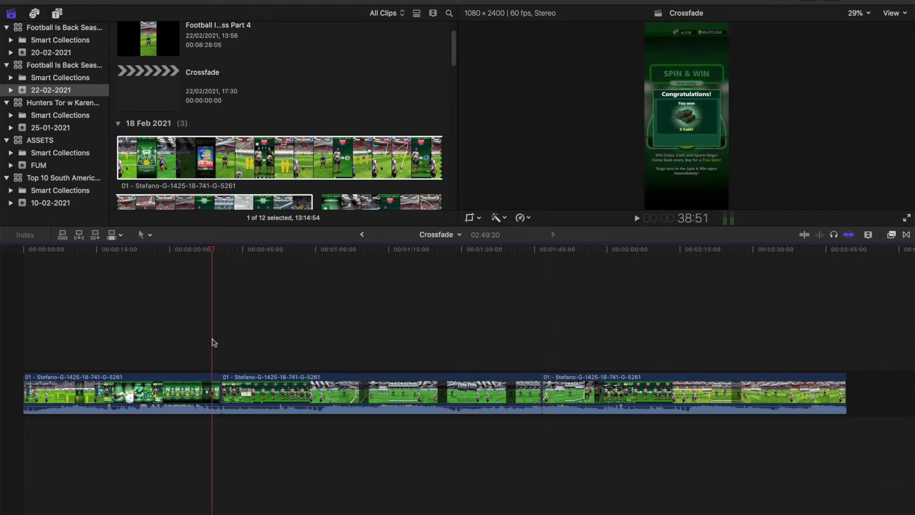
key("super+equal")
key("super+equal")
key("super+equal")
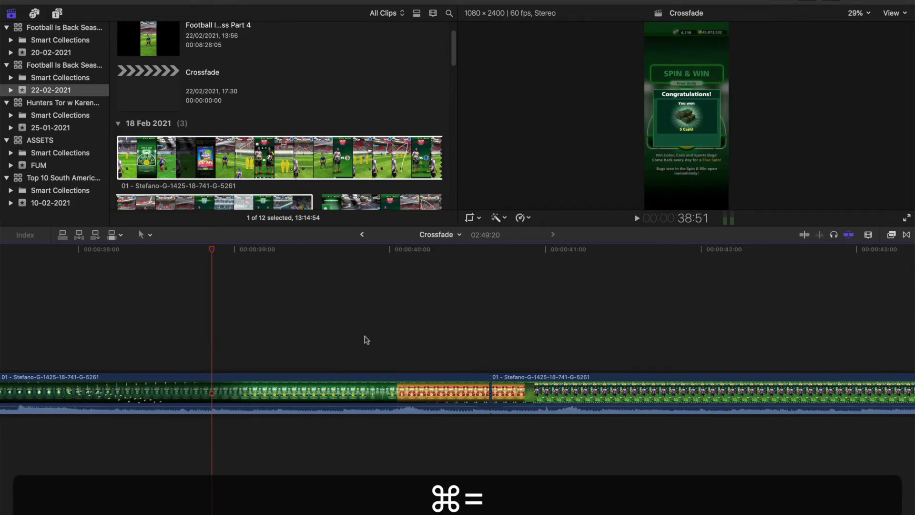
scroll(328, 377, "left", 1)
left_click(384, 397)
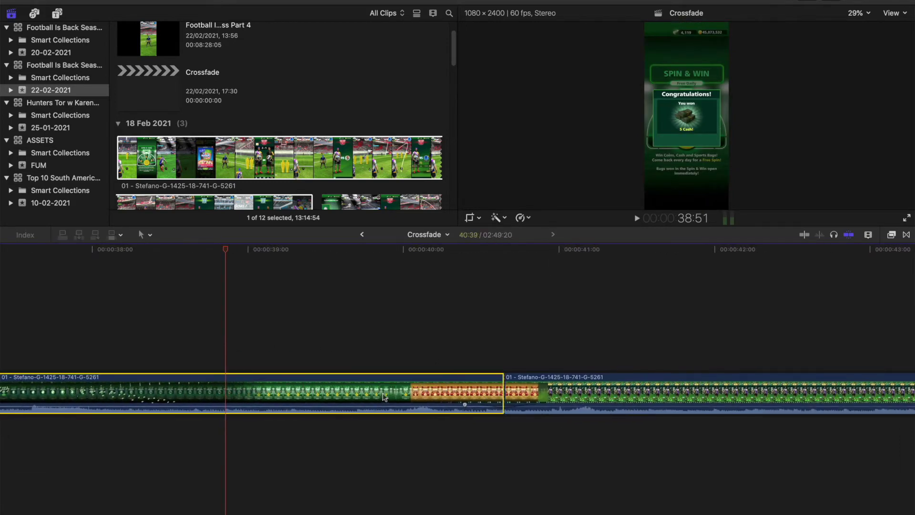
scroll(481, 387, "right", 6)
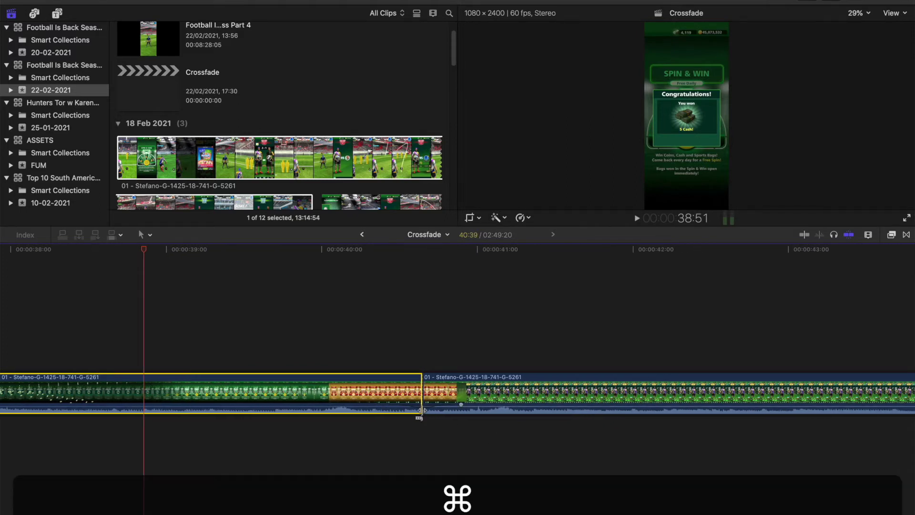
key("super+equal")
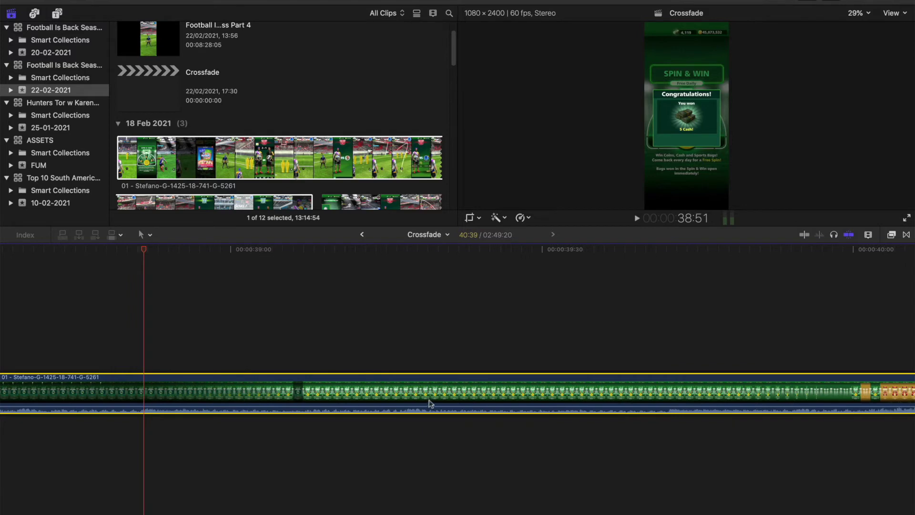
key("super+minus")
key("super+minus")
key("super+minus")
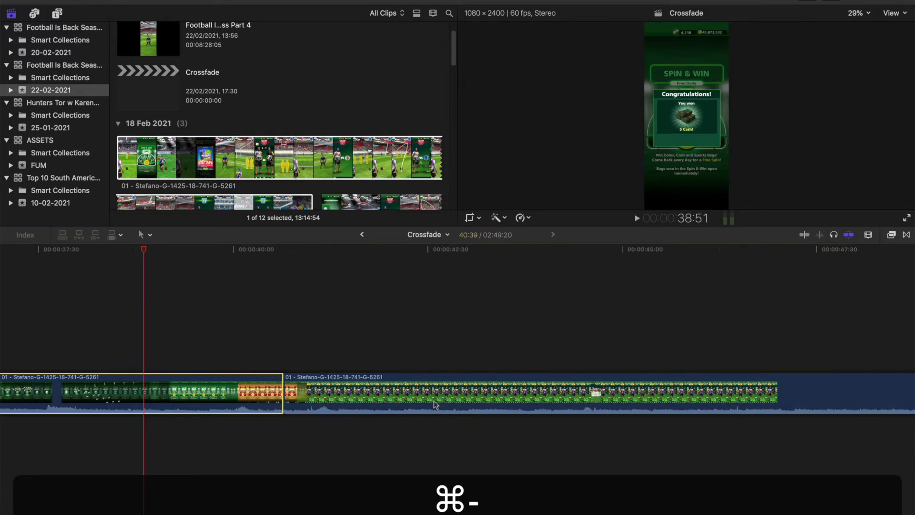
left_click(168, 339)
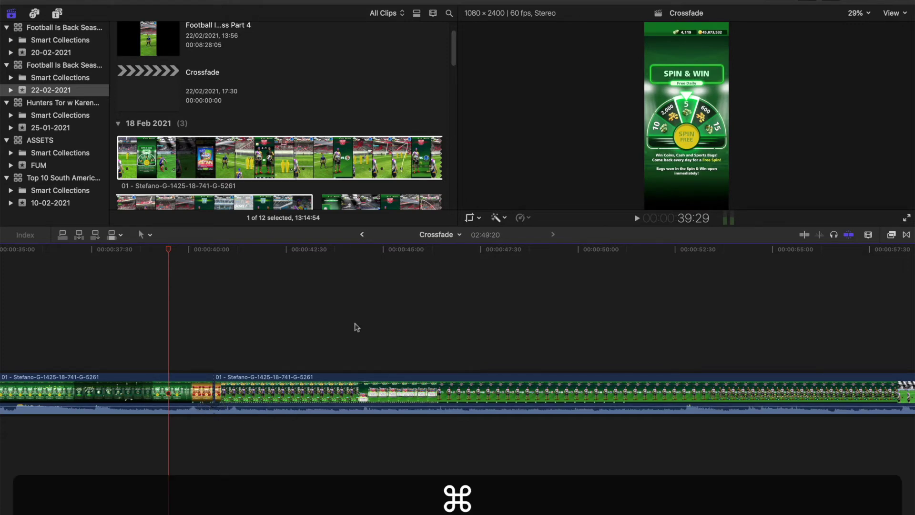
Undo the crossfades applied to all clips and clear the selection.
key("super+z")
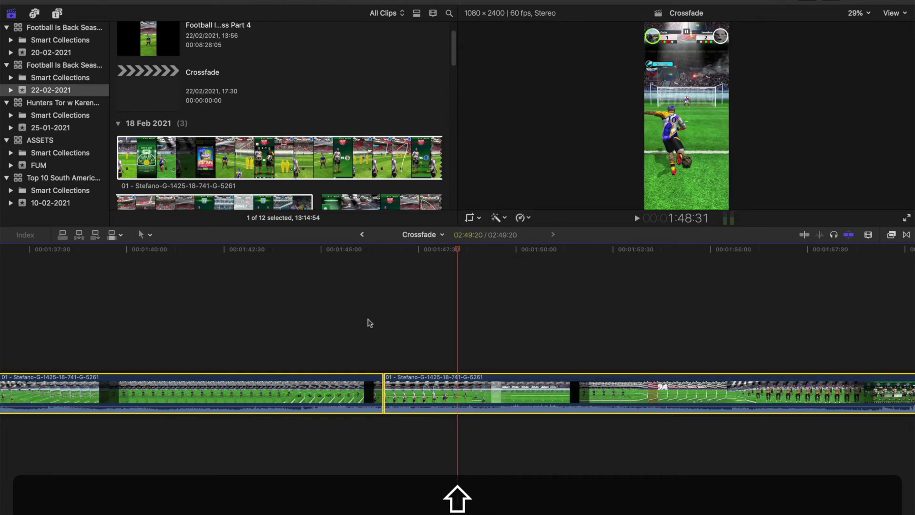
key("shift+z")
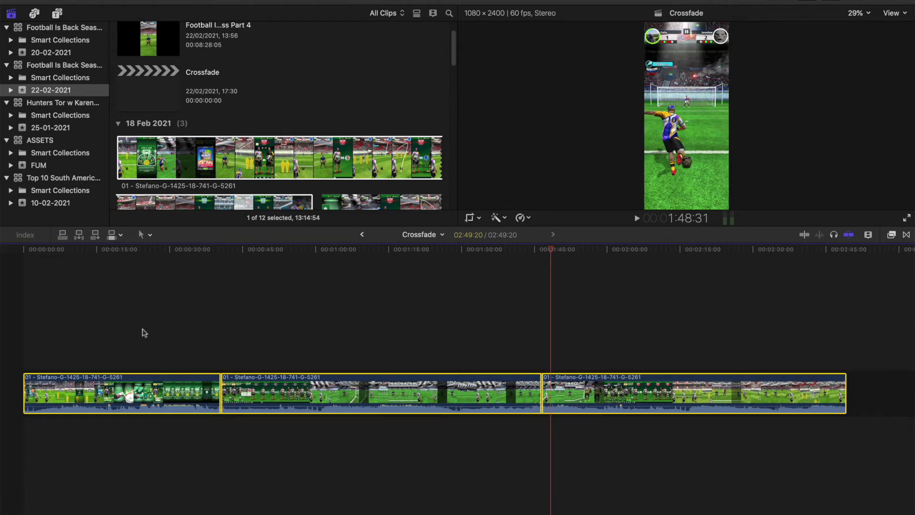
left_click(143, 332)
Select the second and third clips together and clear the selection.
left_click(435, 385)
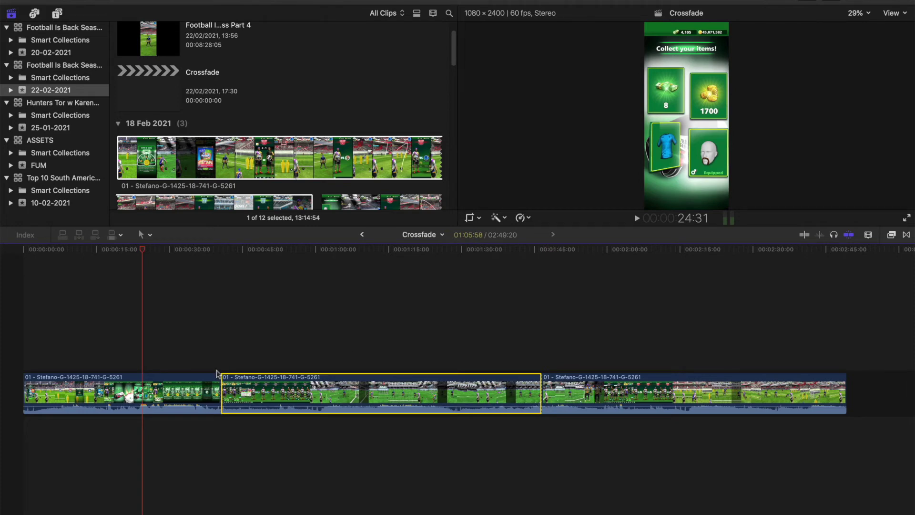
left_click(605, 390)
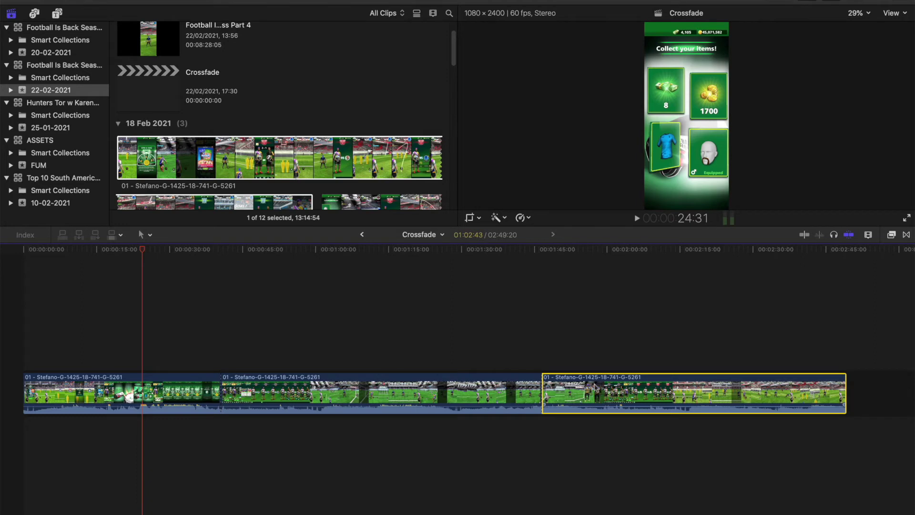
left_click(517, 385)
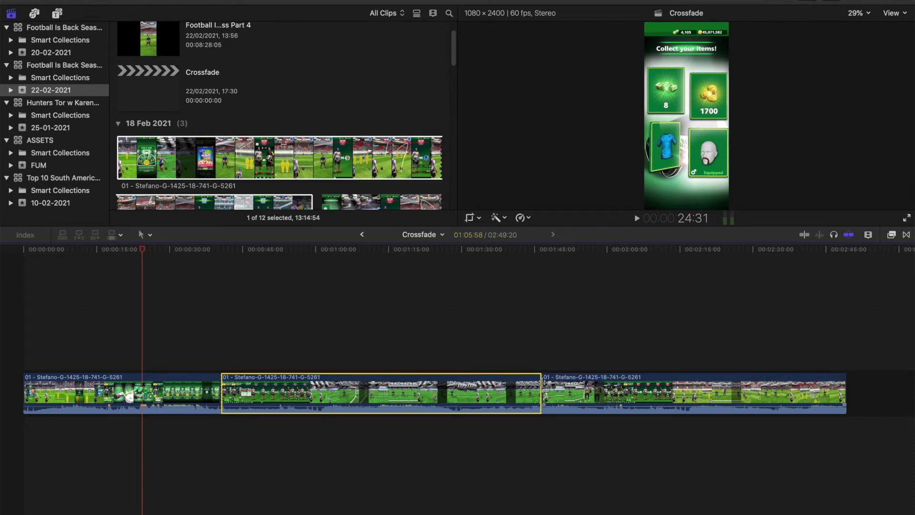
left_click(596, 378, "super")
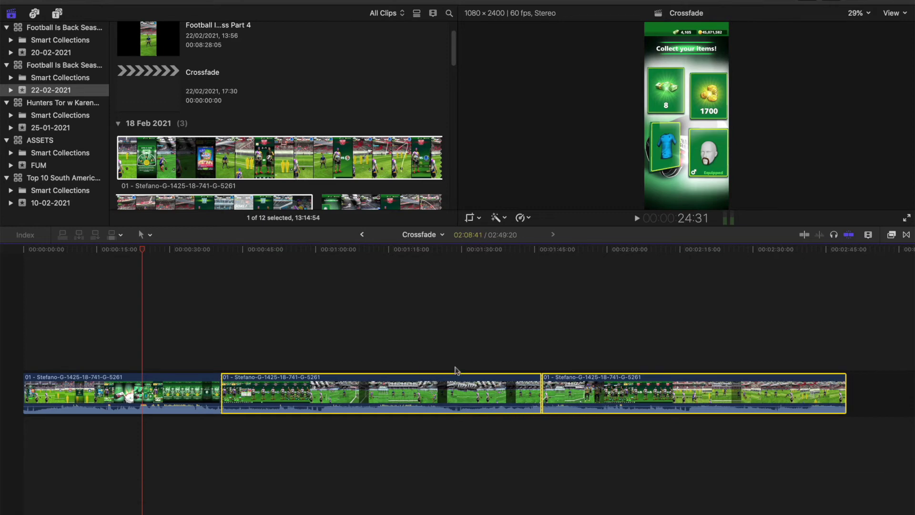
left_click(345, 341)
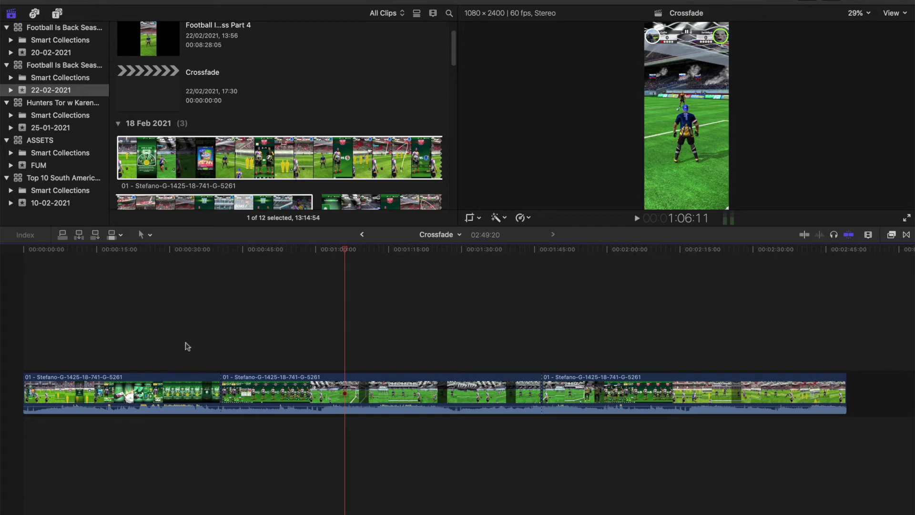
Apply an audio crossfade at the cut between the first and second clips, selecting both sides of the edit with the Trim tool.
left_click(220, 343)
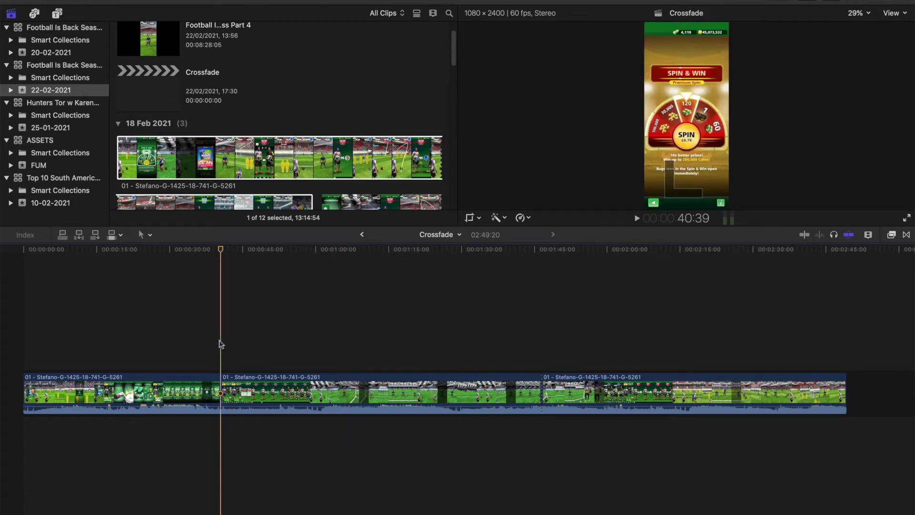
key("super+equal")
key("super+equal")
key("super+equal")
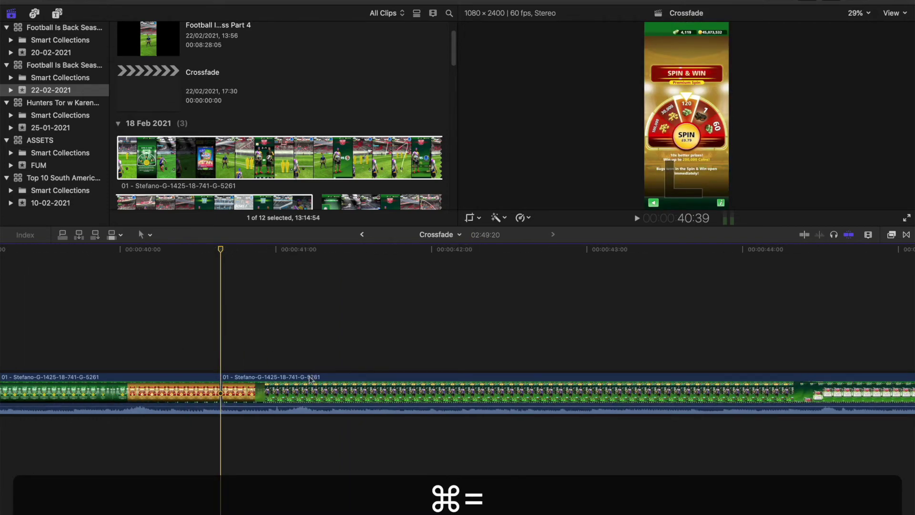
left_click(307, 384)
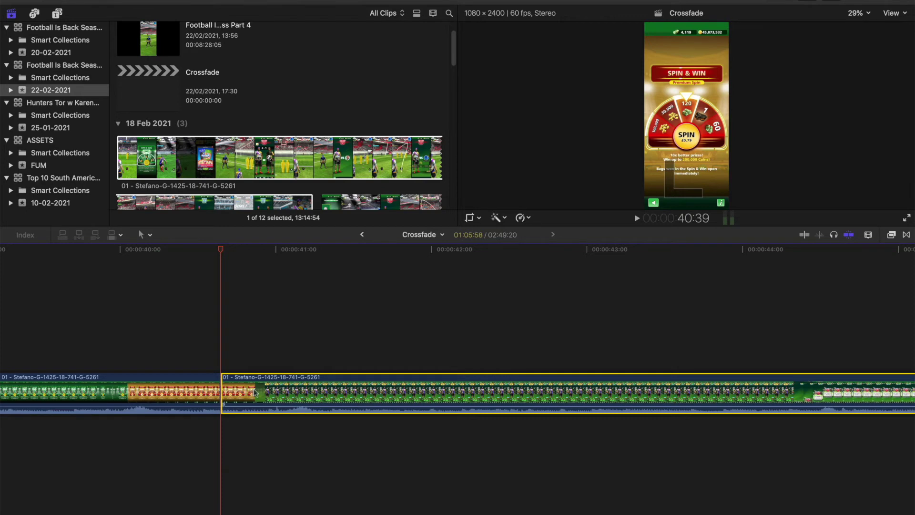
left_click(212, 392)
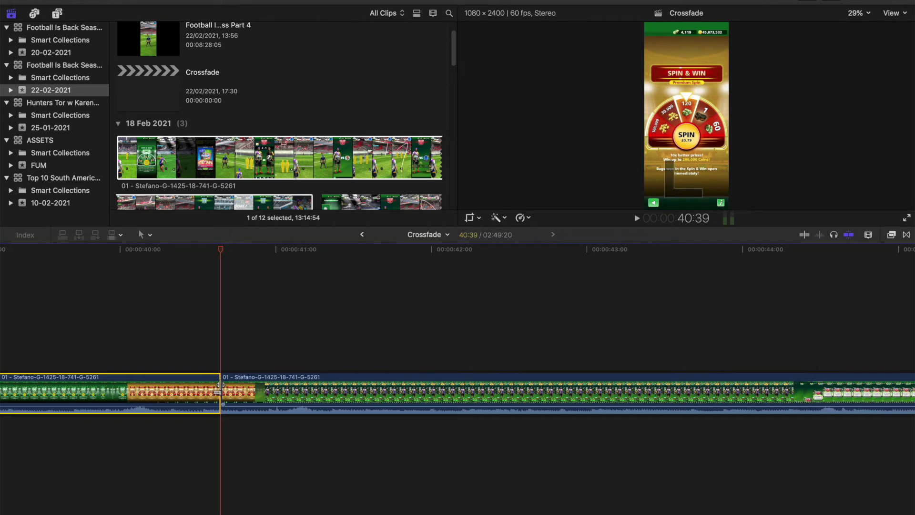
key("t")
left_click(220, 391)
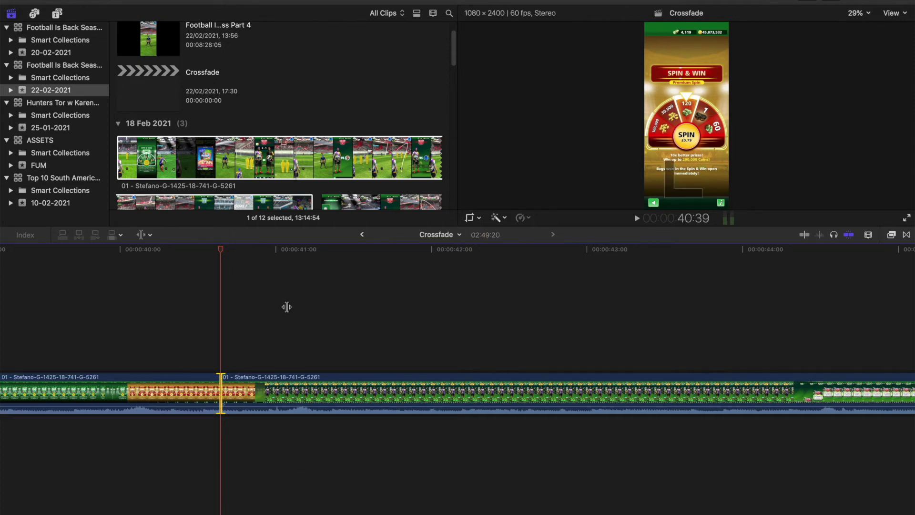
key("alt+t")
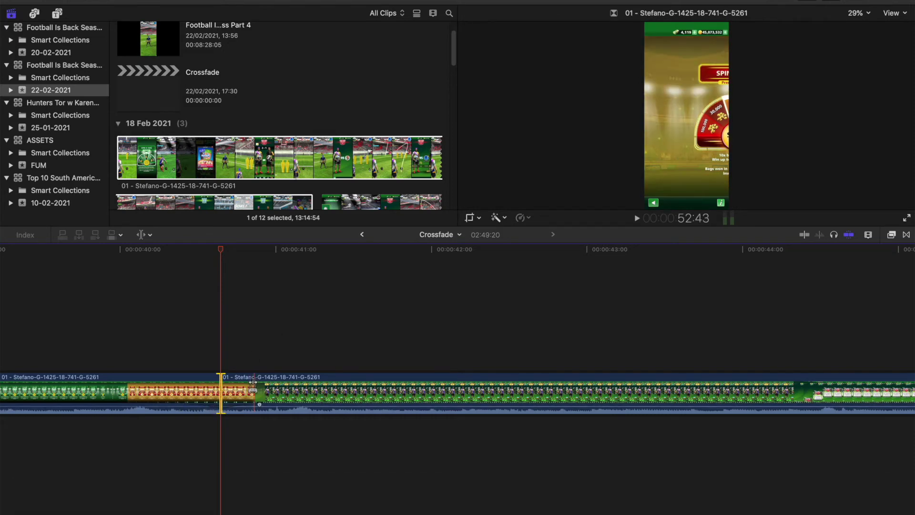
key("a")
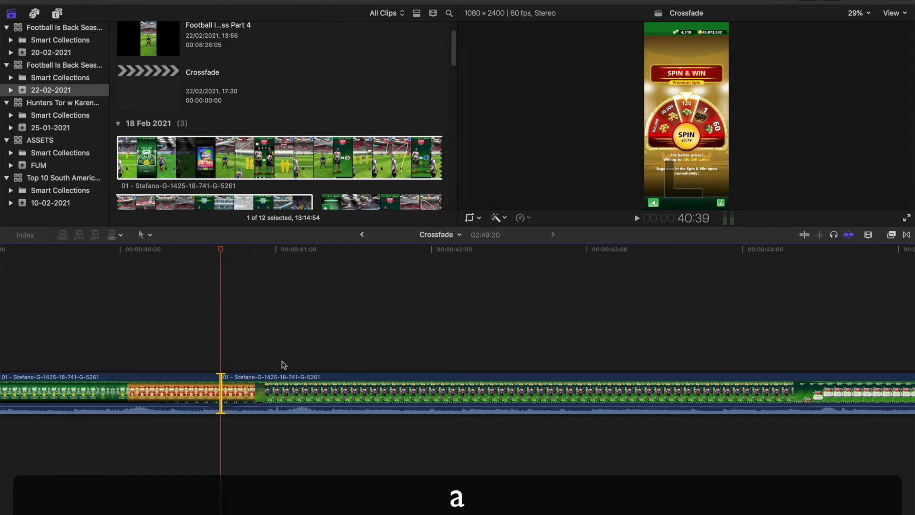
Split the second clip at 43:58 on the timeline.
left_click(414, 346)
left_click(535, 392)
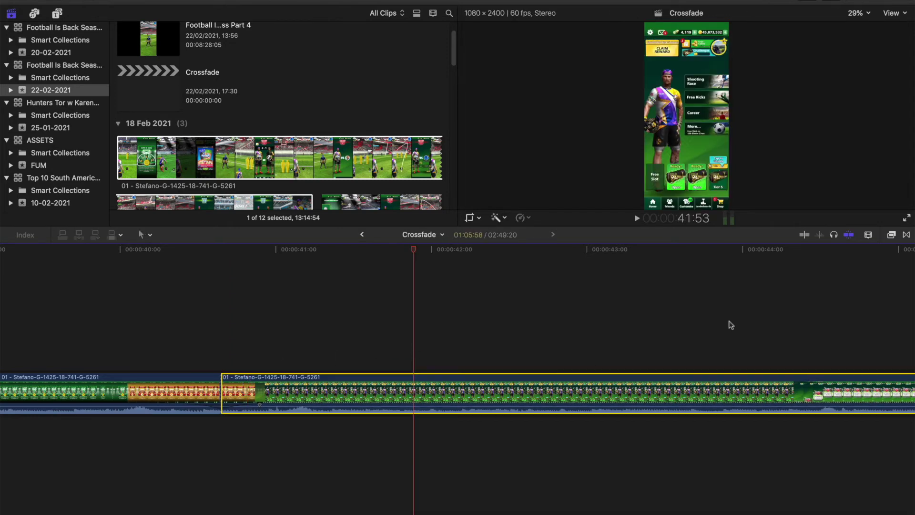
left_click(738, 336)
left_click(708, 398)
key("super+b")
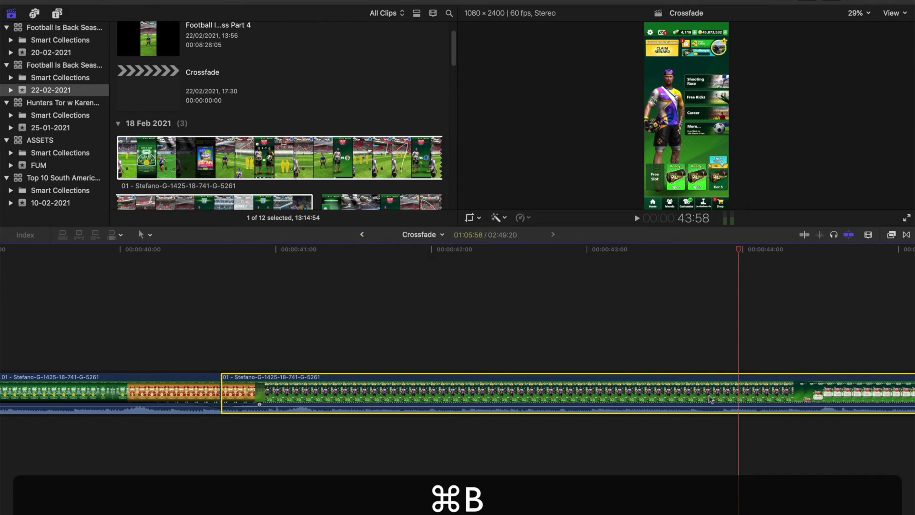
Select all clips in the timeline and examine the audio around the first cut up close.
left_click(230, 346)
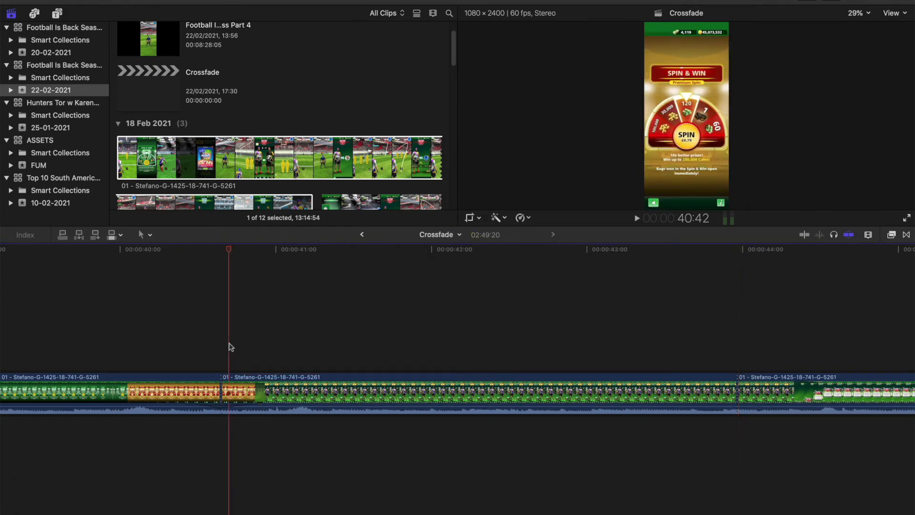
key("shift+z")
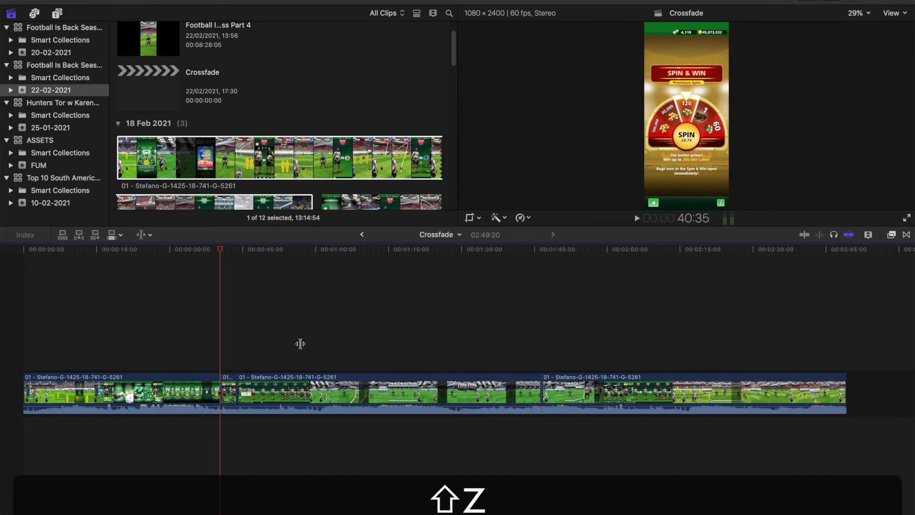
key("super+a")
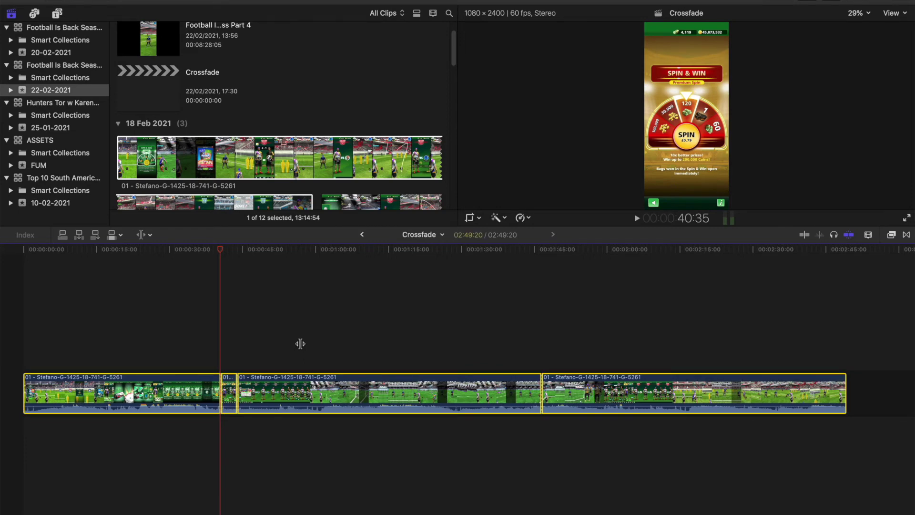
key("F3")
key("super+equal")
key("super+equal")
key("super+equal")
key("super+equal")
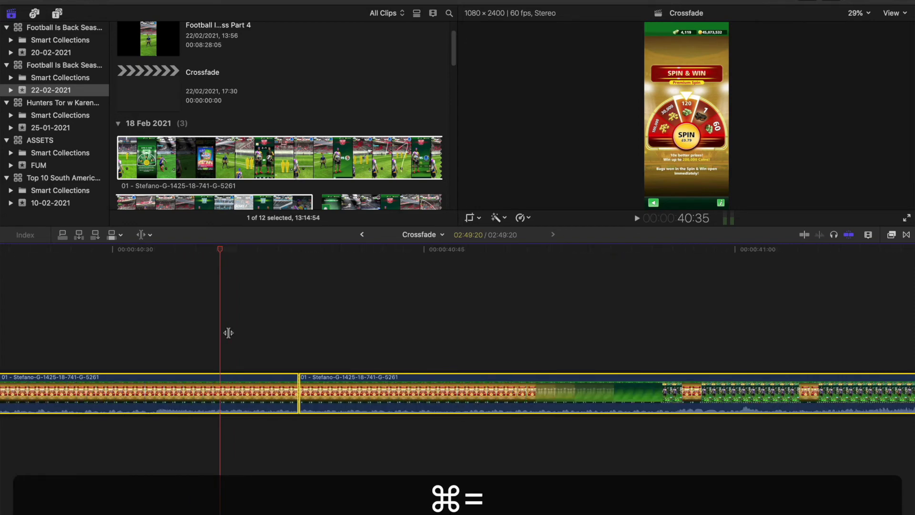
key("XF86AudioMute")
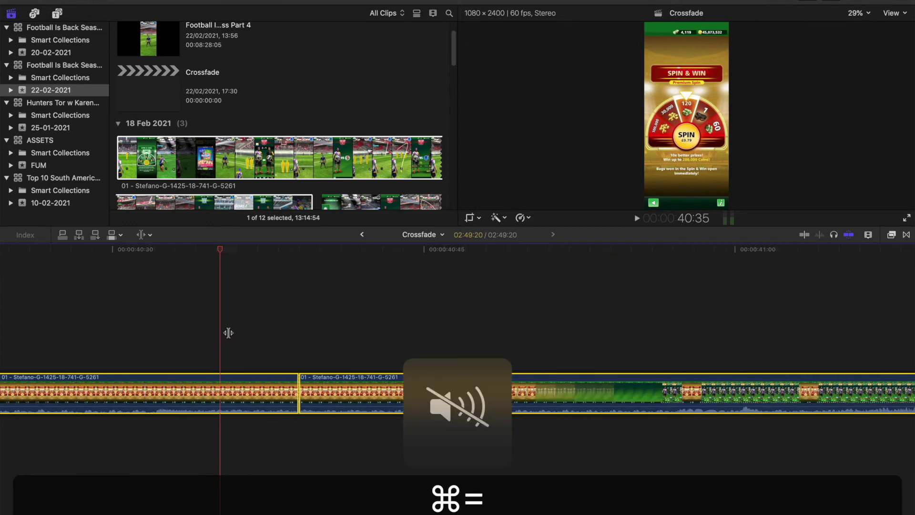
key("a")
left_click(291, 347)
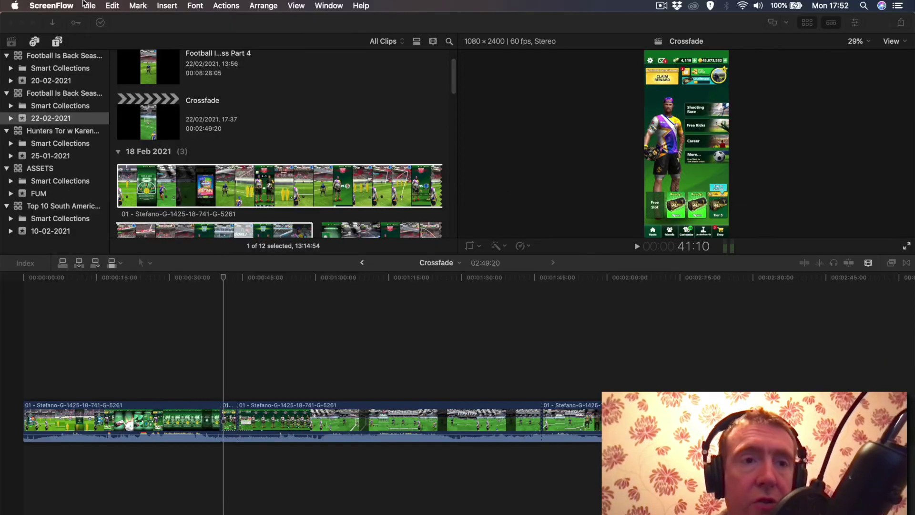
Switch from ScreenFlow back to Final Cut Pro.
left_click(67, 5)
left_click(302, 28)
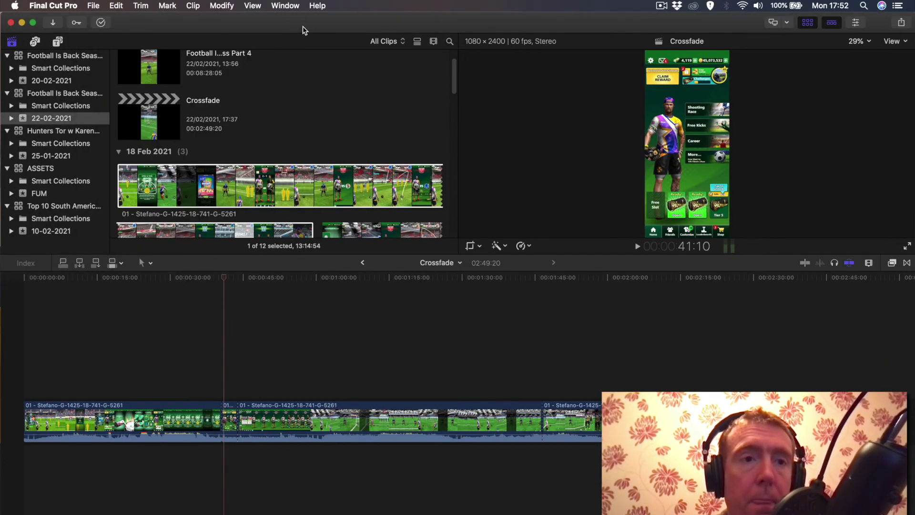
Set the default crossfade duration to 0.10 seconds in the editing preferences, and place the timeline playhead at 58:00.
left_click(54, 5)
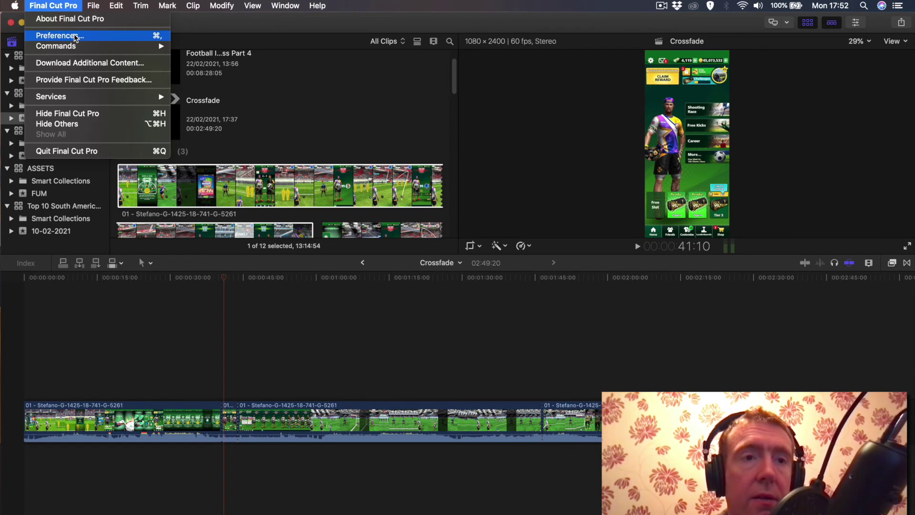
left_click(61, 36)
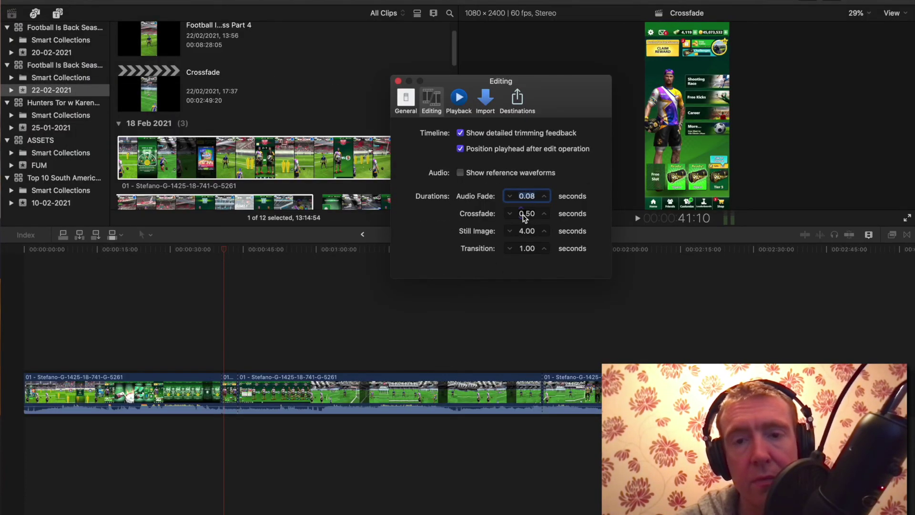
left_click(524, 215)
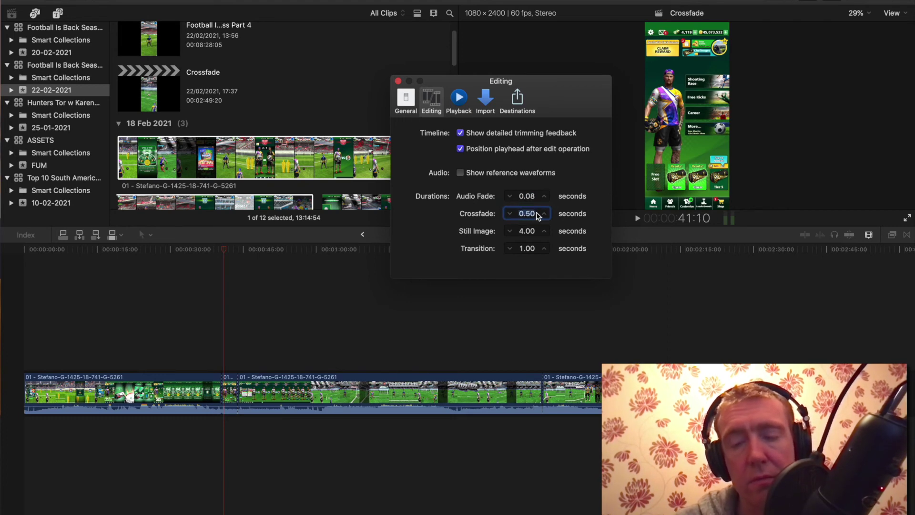
key("BackSpace")
key("BackSpace")
type("10")
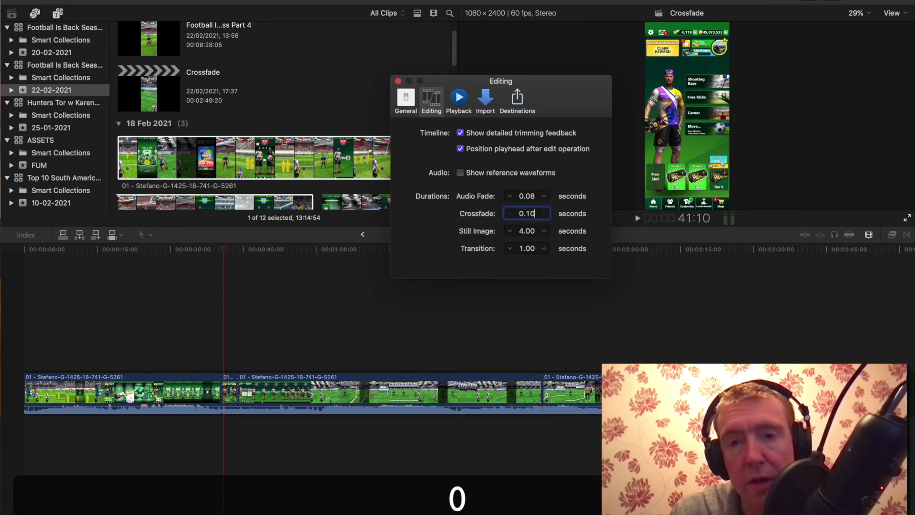
left_click(397, 81)
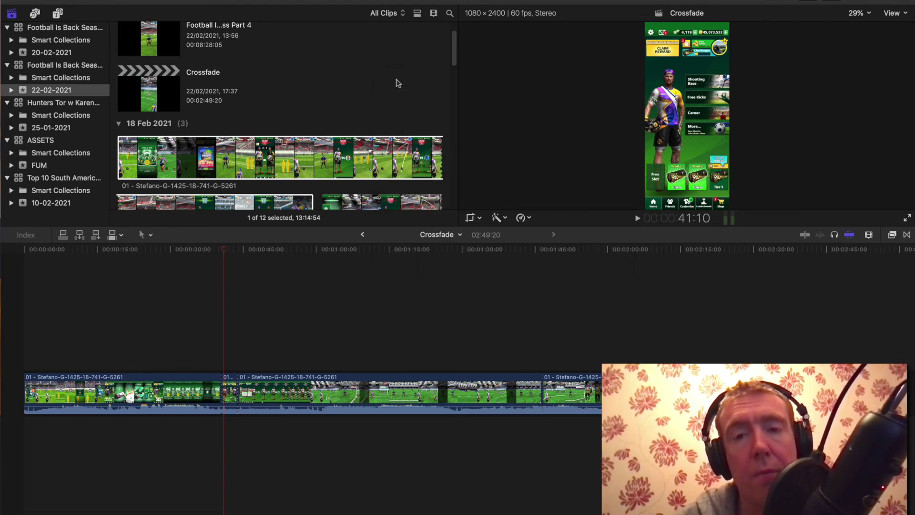
left_click(305, 350)
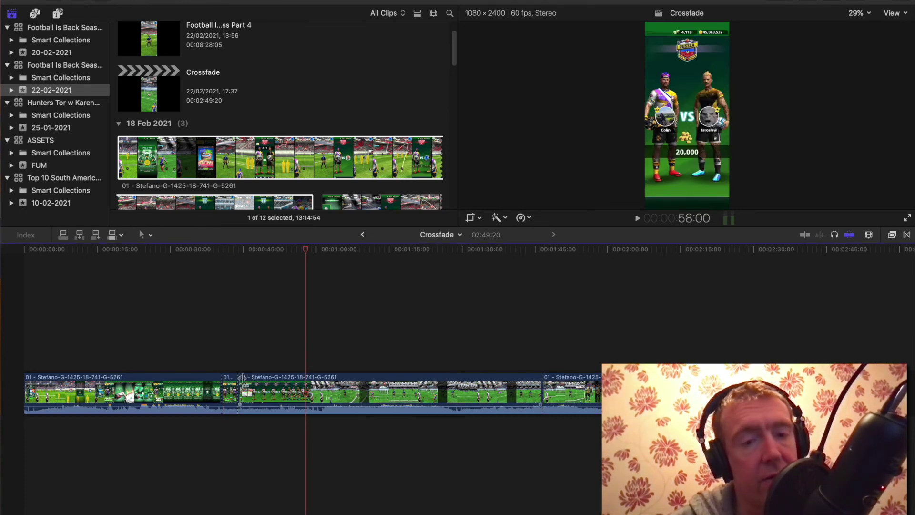